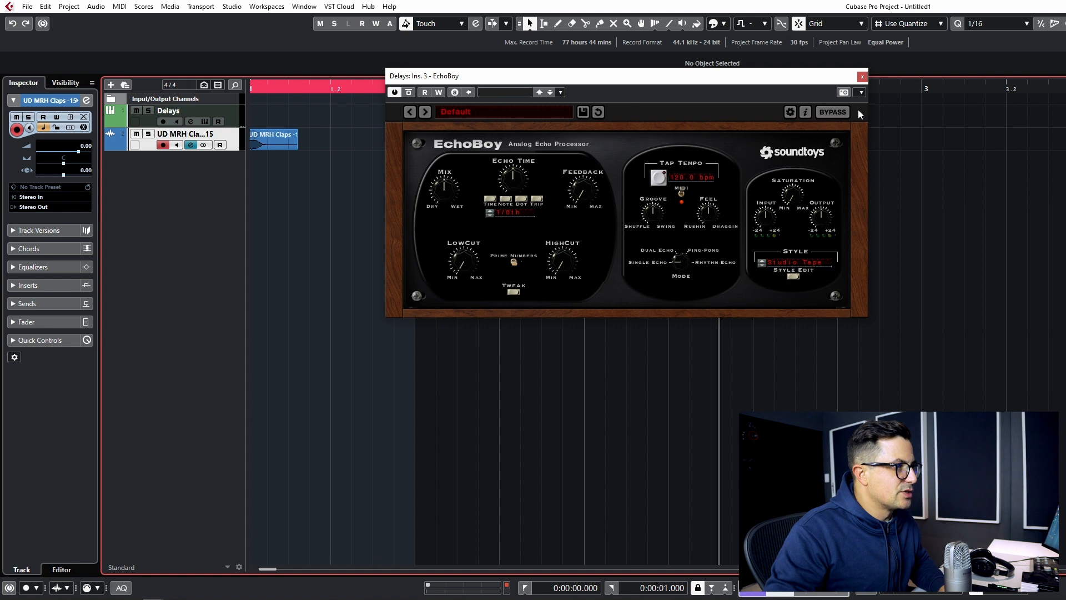
# Close the EchoBoy plug-in window and increase the height of the UD MRH Claps track
pyautogui.click(862, 76)
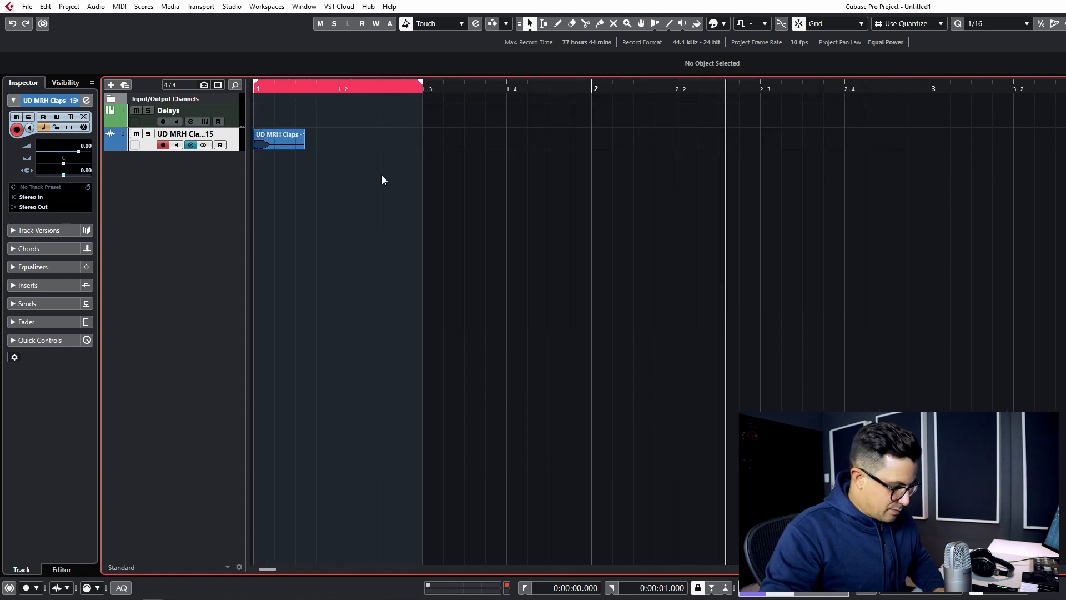
pyautogui.press('h')
pyautogui.press('h')
pyautogui.press('h')
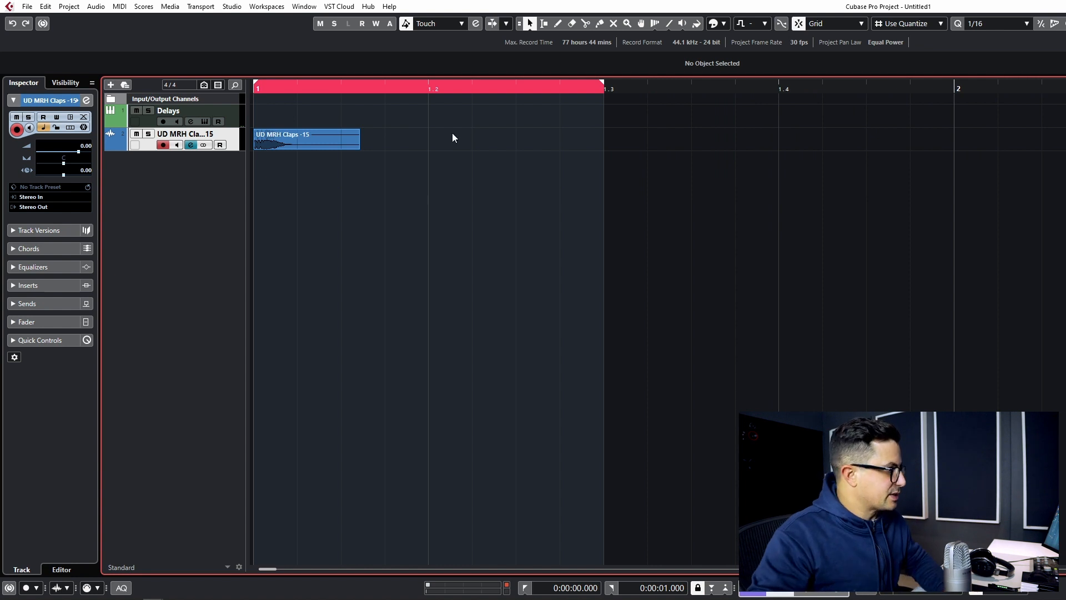
pyautogui.moveTo(236, 150); pyautogui.dragTo(236, 183)
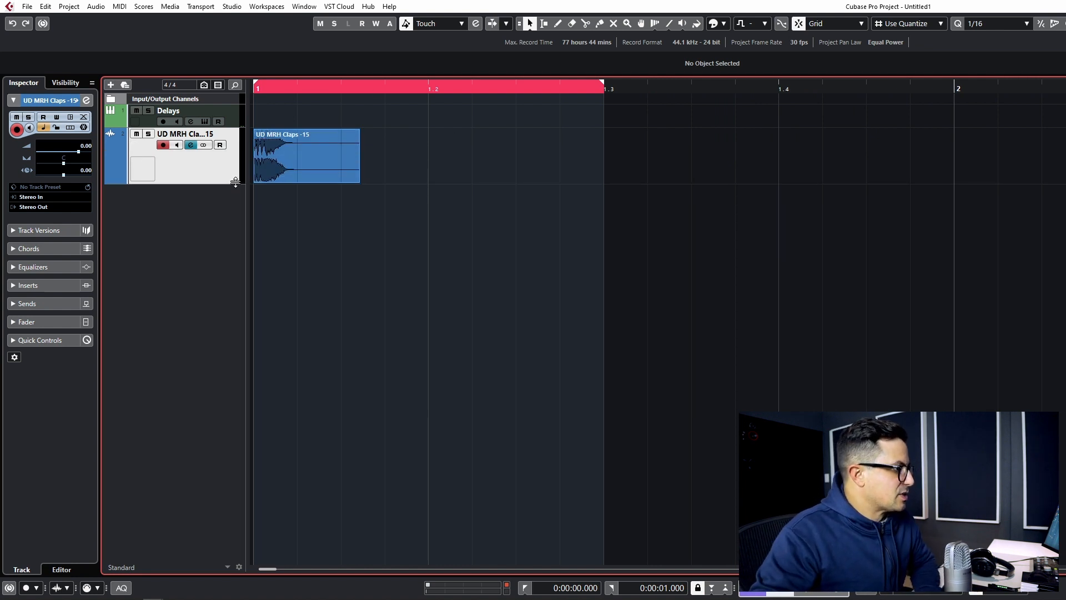
# Split the clap event at 1.1.3 and delete the short tail after the split
pyautogui.click(298, 149)
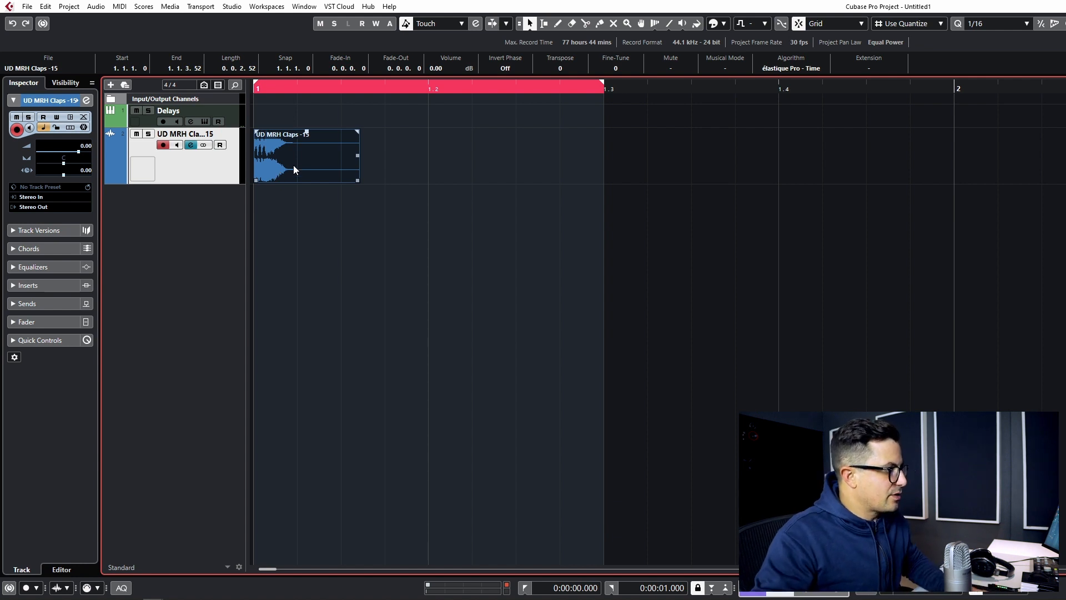
pyautogui.keyDown('alt'); pyautogui.click(347, 173); pyautogui.keyUp('alt')
pyautogui.press('Delete')
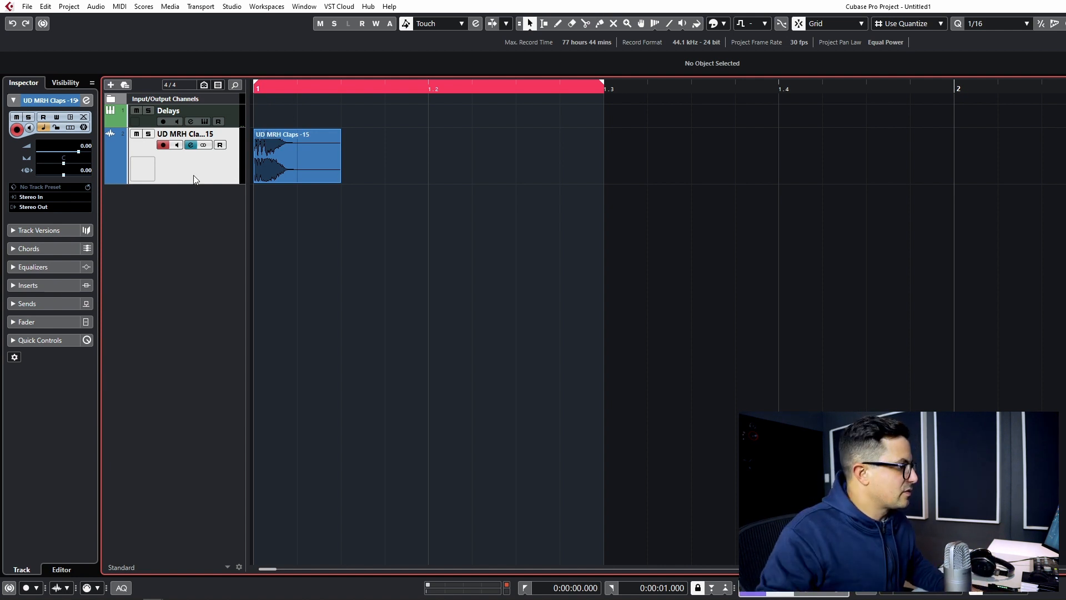
pyautogui.click(285, 171)
pyautogui.click(306, 114)
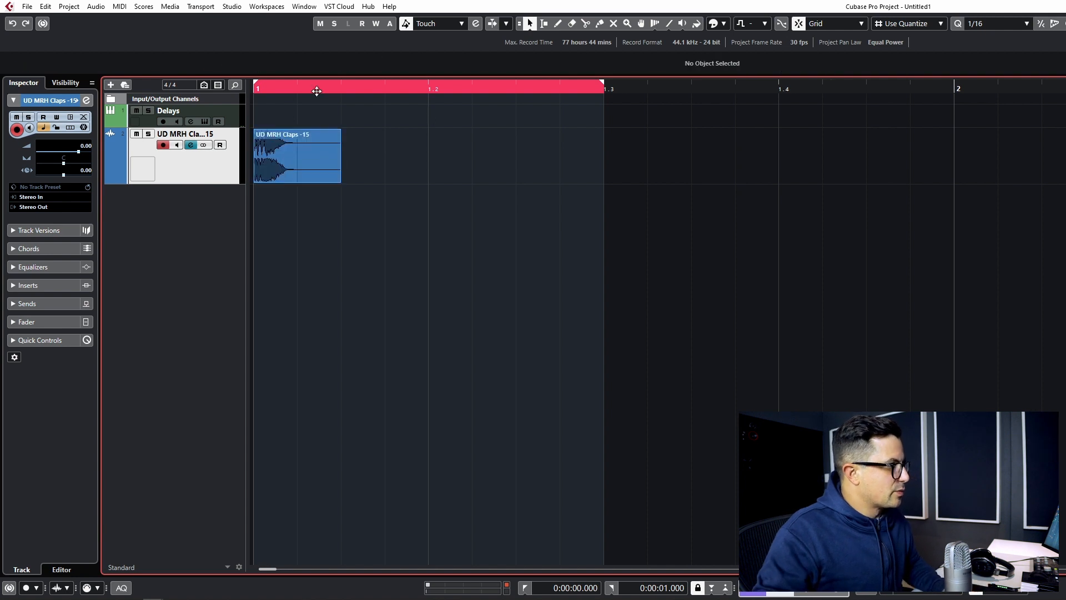
# Play back the trimmed clap event to hear the dry sound
pyautogui.press('space')
pyautogui.press('space')
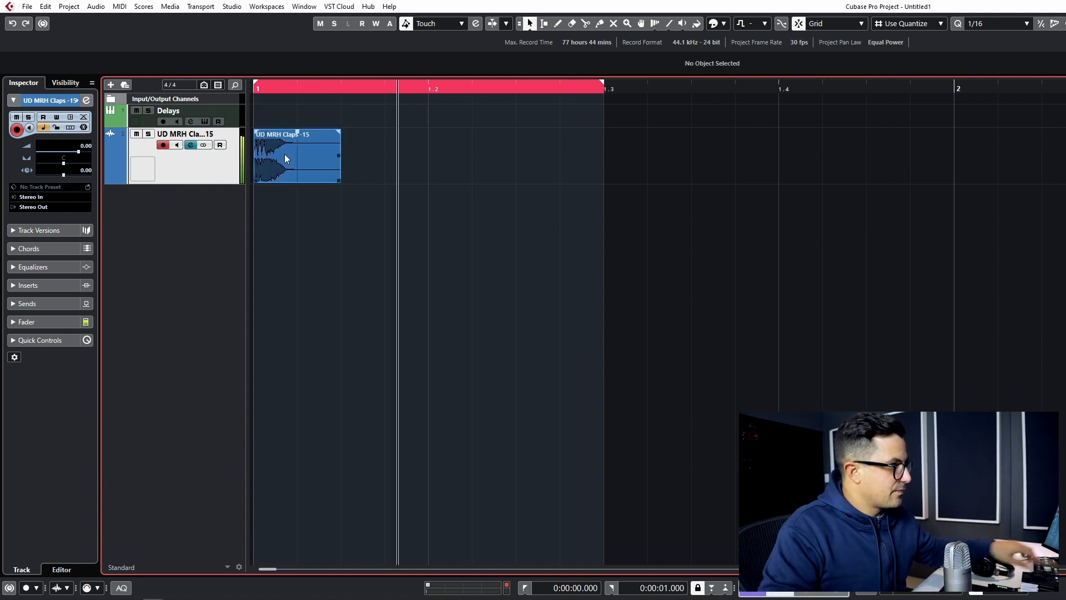
pyautogui.moveTo(599, 313)
pyautogui.mouseDown()
pyautogui.moveTo(375, 219)
pyautogui.moveTo(311, 164)
pyautogui.mouseUp()
pyautogui.click(407, 189)
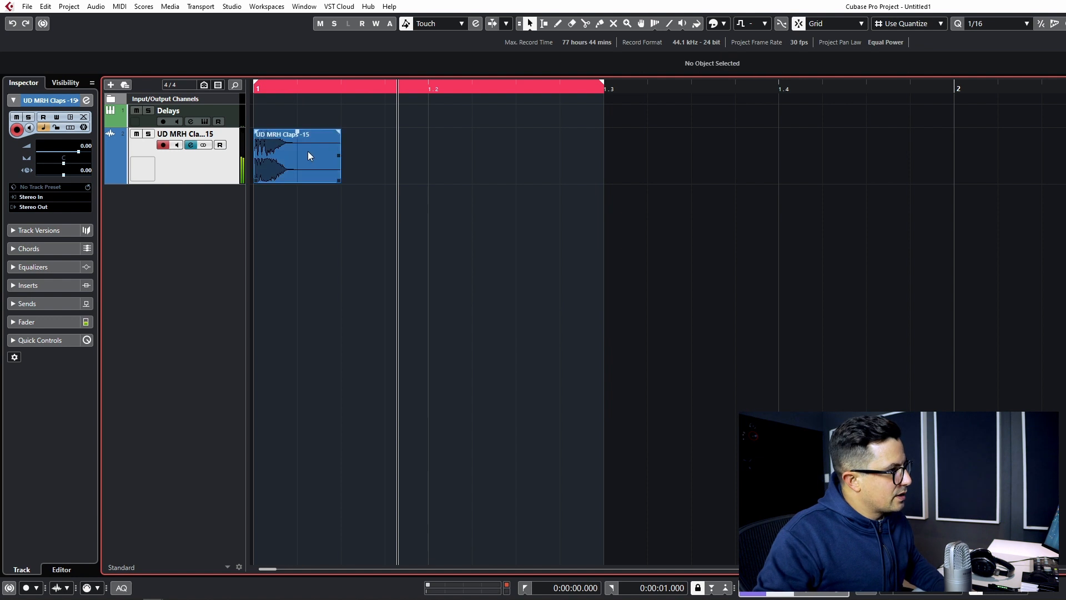
# Render the trimmed clap event in place onto a new audio track
pyautogui.click(308, 151)
pyautogui.hotkey('alt', 'r')
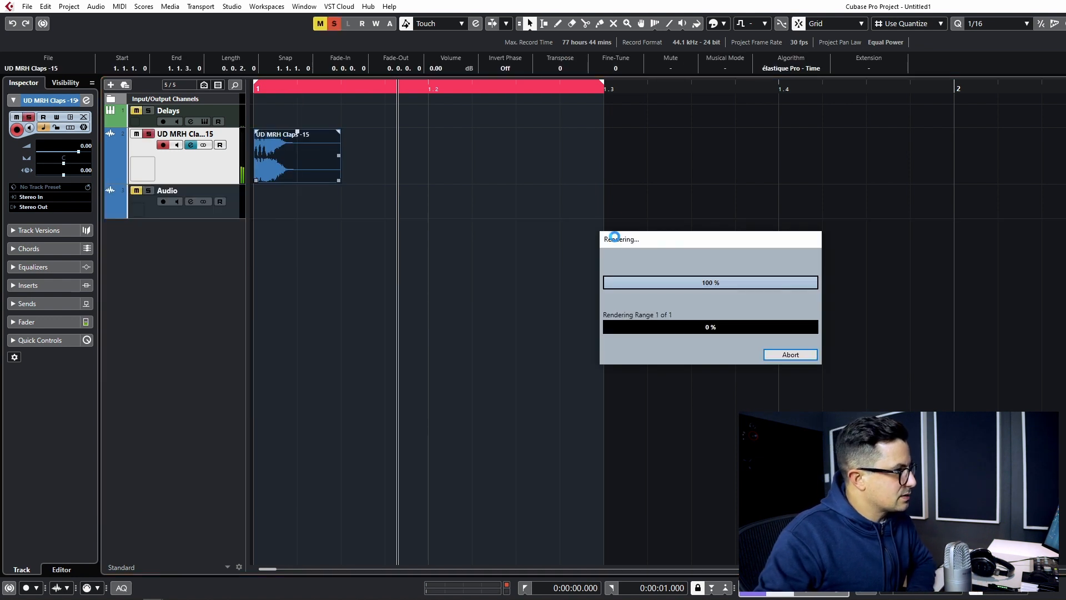
pyautogui.click(336, 303)
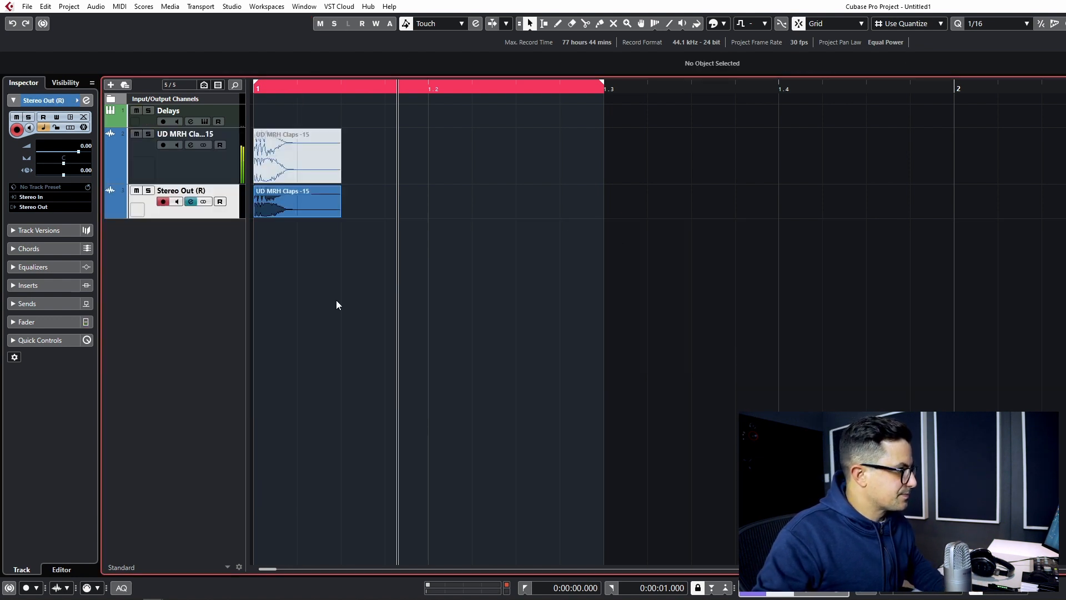
pyautogui.click(264, 212)
pyautogui.click(321, 233)
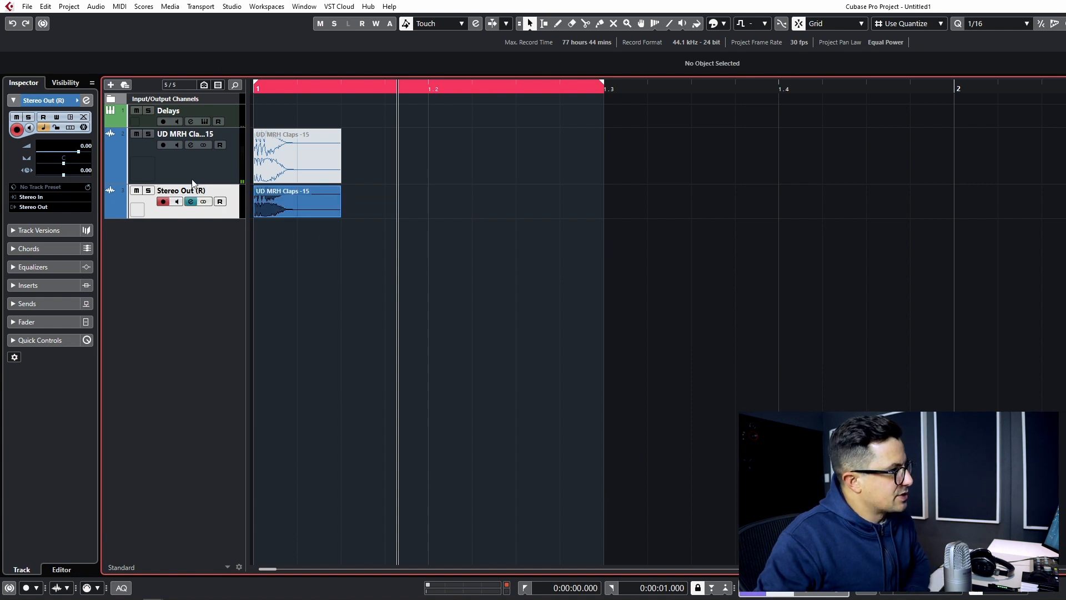
# Move the rendered clap event on the Stereo Out (R) track to beat 1.2
pyautogui.click(282, 213)
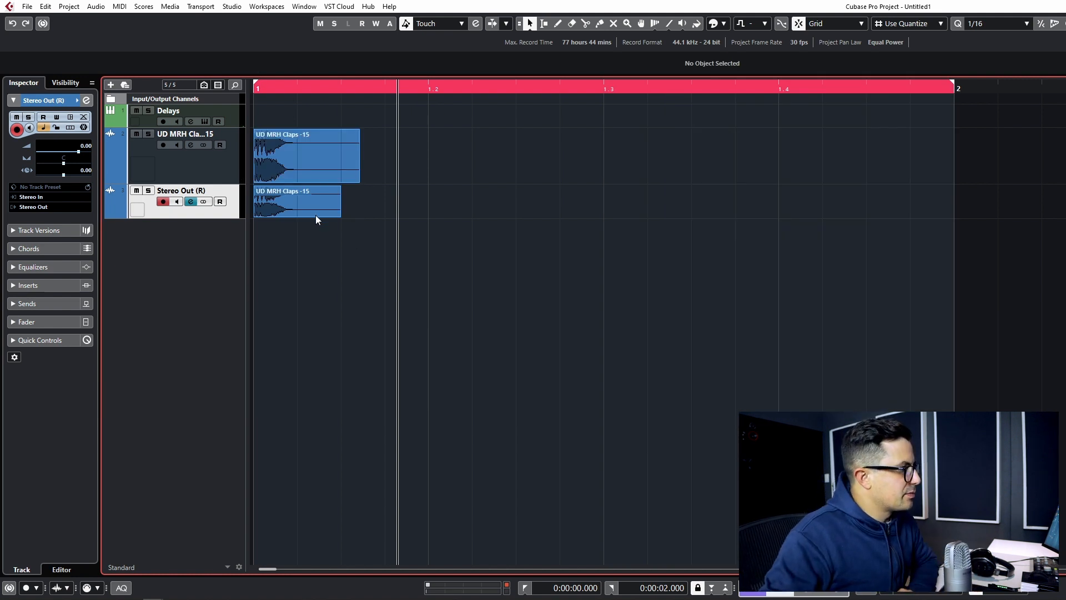
pyautogui.click(277, 197)
pyautogui.moveTo(273, 202); pyautogui.dragTo(436, 204)
pyautogui.click(439, 249)
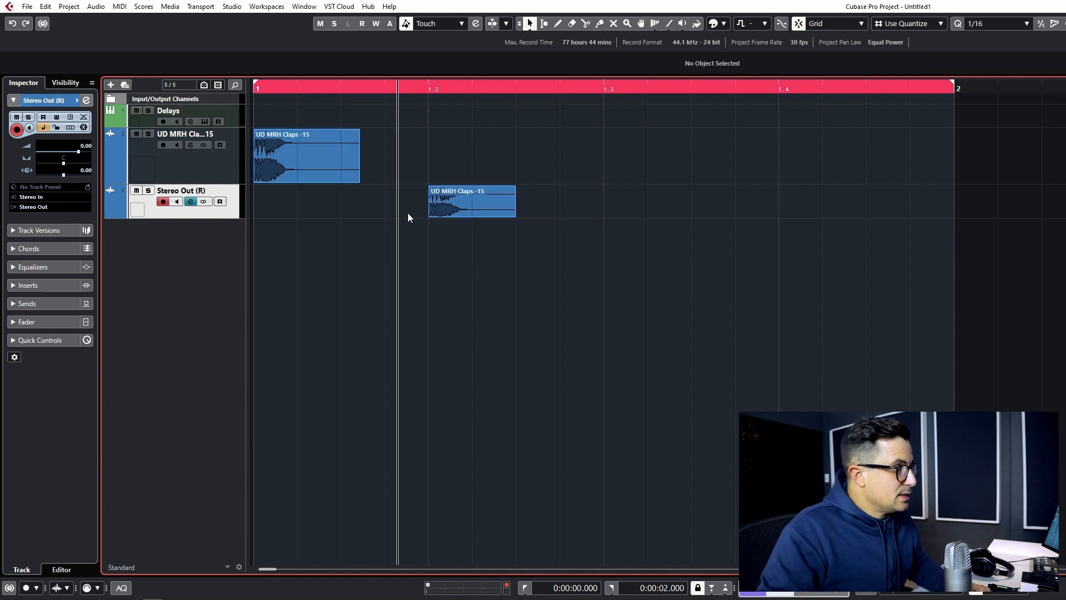
# Play back the original clap followed by its copy on beat 1.2
pyautogui.press('space')
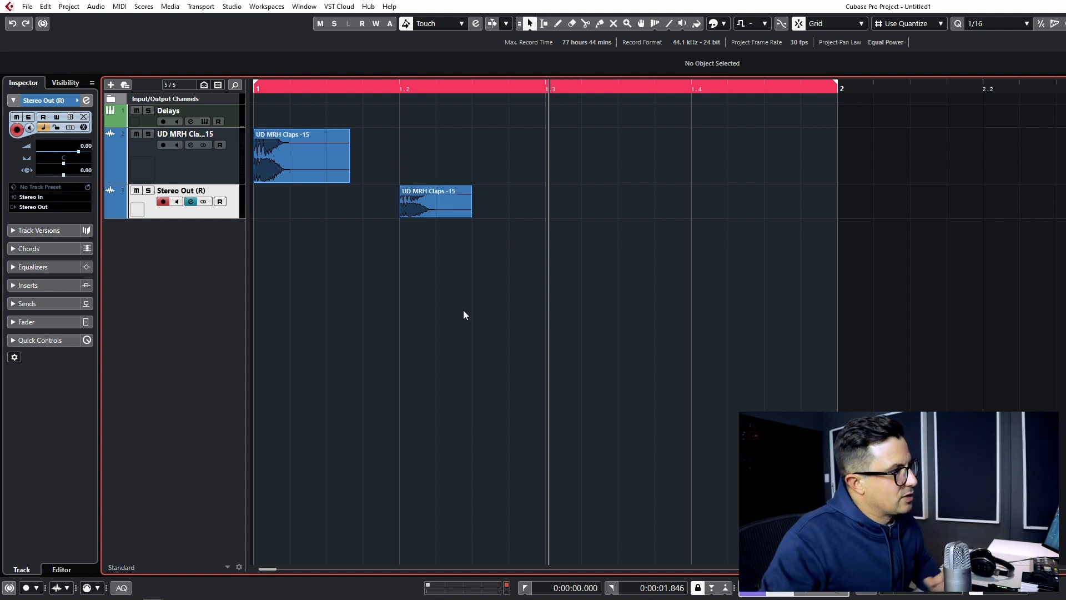
pyautogui.moveTo(531, 177); pyautogui.dragTo(432, 249)
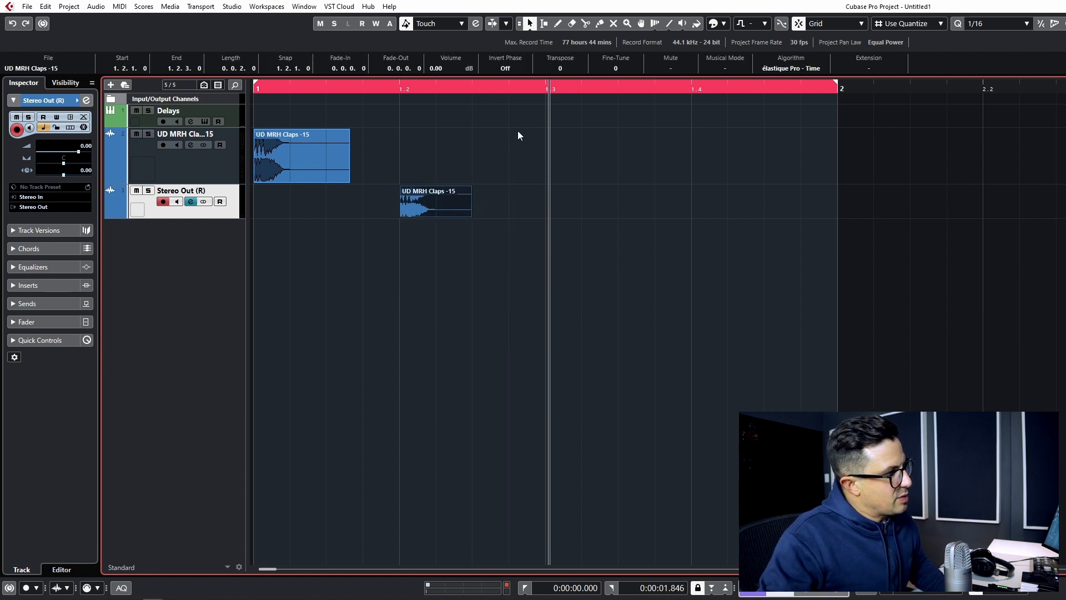
pyautogui.moveTo(310, 194); pyautogui.dragTo(271, 218)
# Set the Stereo Out (R) track volume to -6 dB for the clap copy on beat 1.2
pyautogui.click(445, 214)
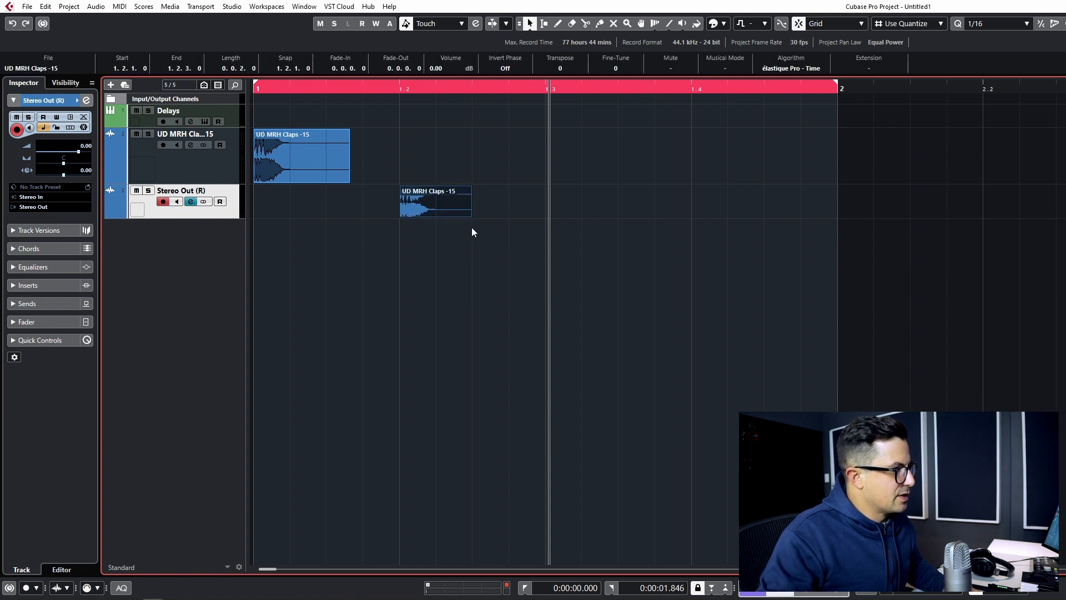
pyautogui.click(84, 144)
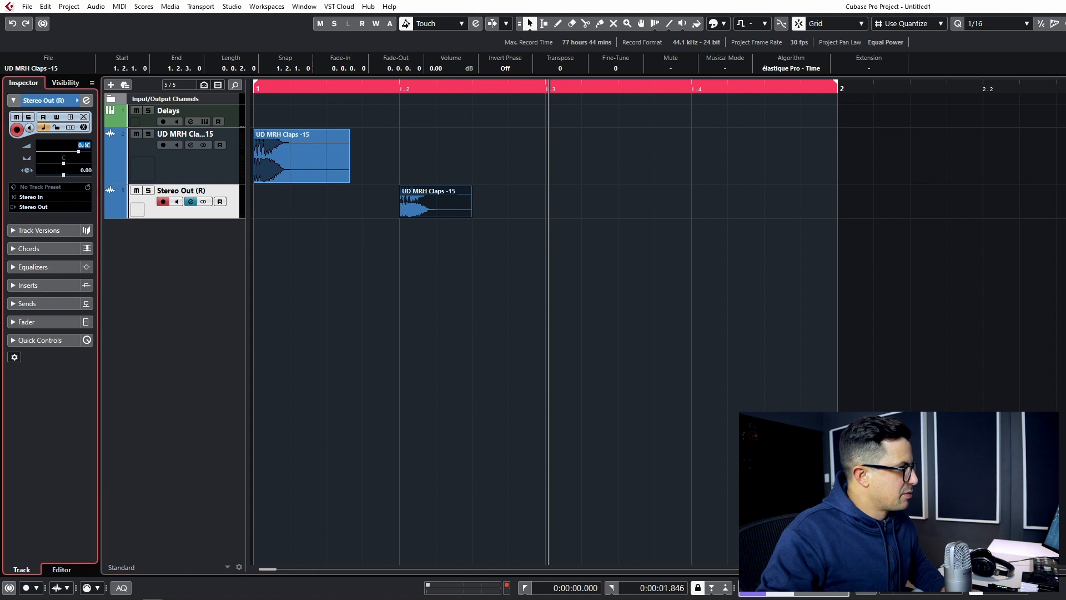
pyautogui.write('-6')
pyautogui.press('Return')
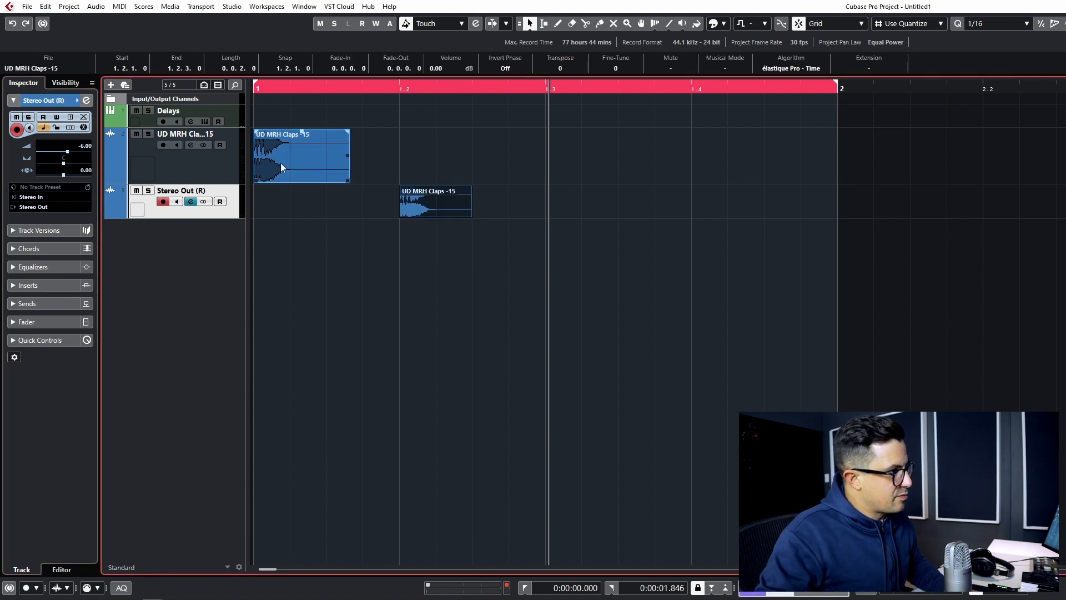
# Render the quieter clap event on beat 1.2 in place onto another new audio track
pyautogui.click(295, 170)
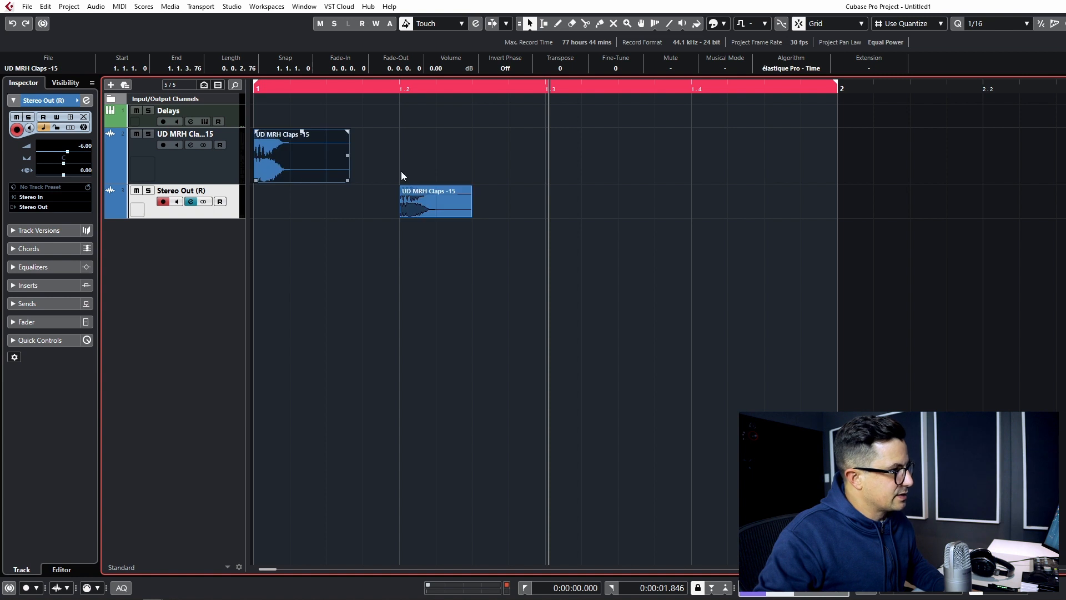
pyautogui.click(452, 205)
pyautogui.hotkey('alt', 'r')
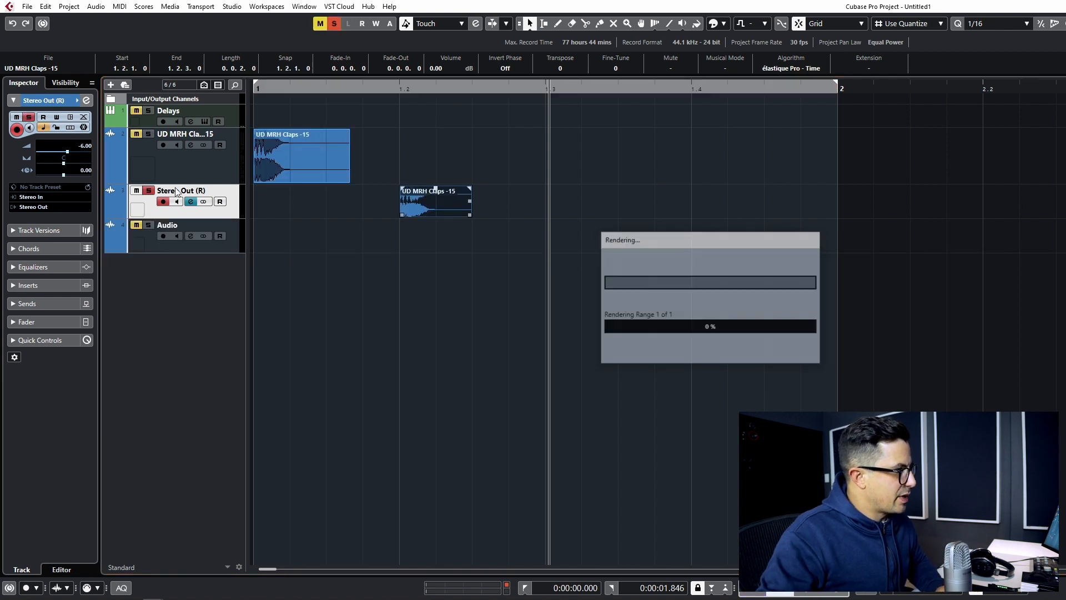
pyautogui.click(562, 350)
pyautogui.click(424, 198)
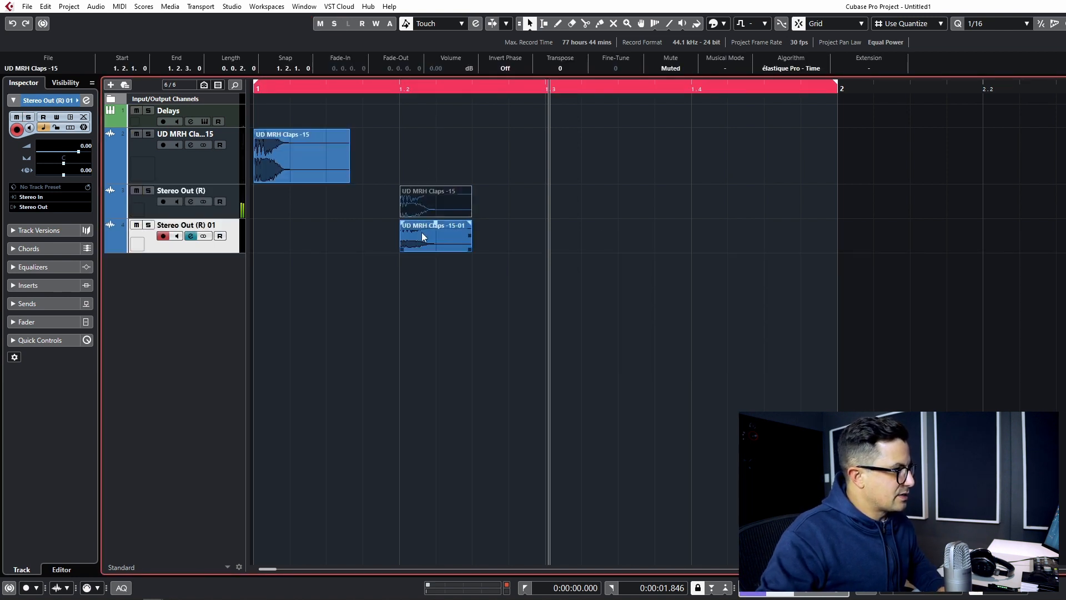
# Set the Stereo Out (R) 01 track volume to -6 dB
pyautogui.click(420, 229)
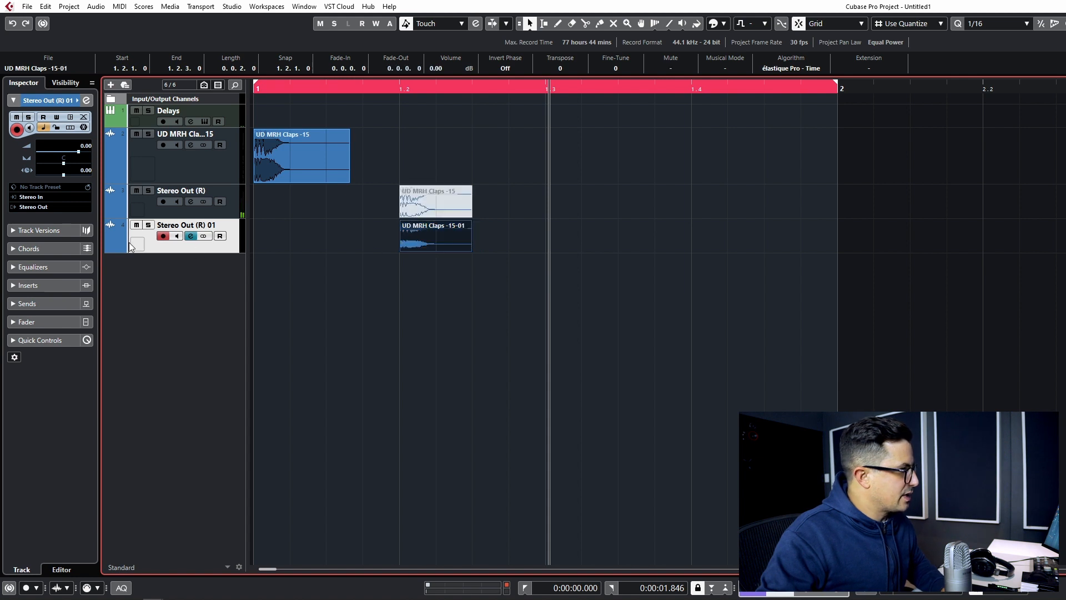
pyautogui.click(85, 145)
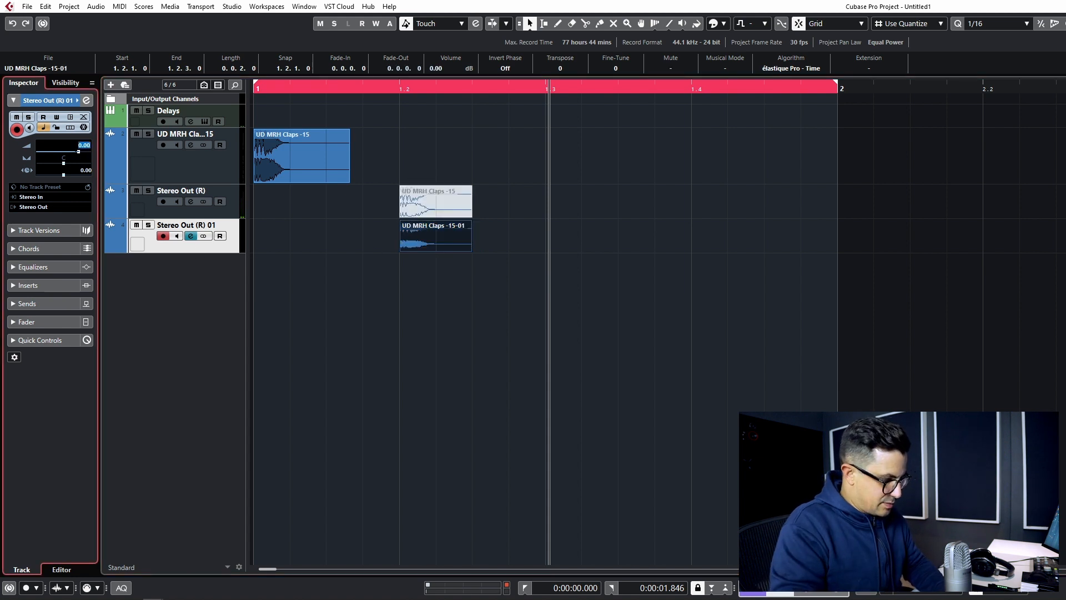
pyautogui.write('-0')
pyautogui.press('BackSpace')
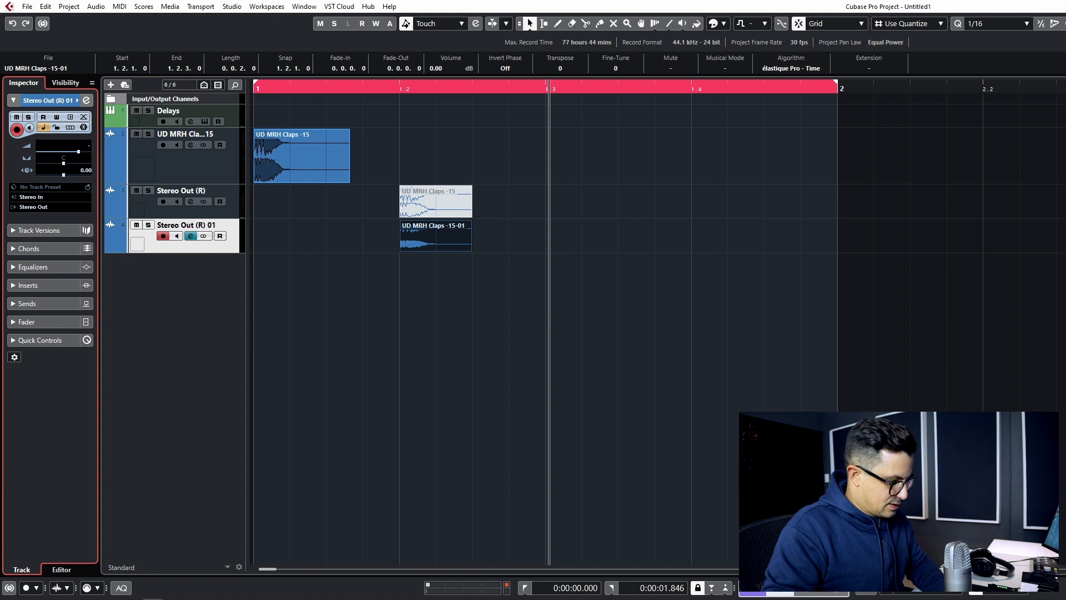
pyautogui.press('Return')
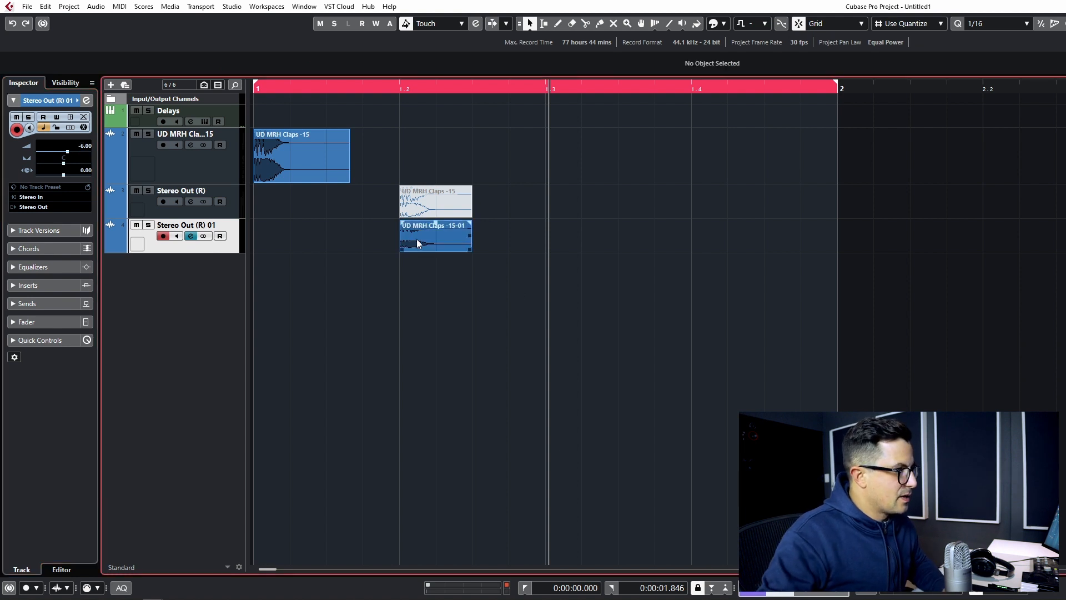
# Move the Stereo Out (R) 01 clap event to beat 1.3 and unmute the Stereo Out (R) event on beat 1.2
pyautogui.moveTo(416, 239); pyautogui.dragTo(565, 243)
pyautogui.click(576, 295)
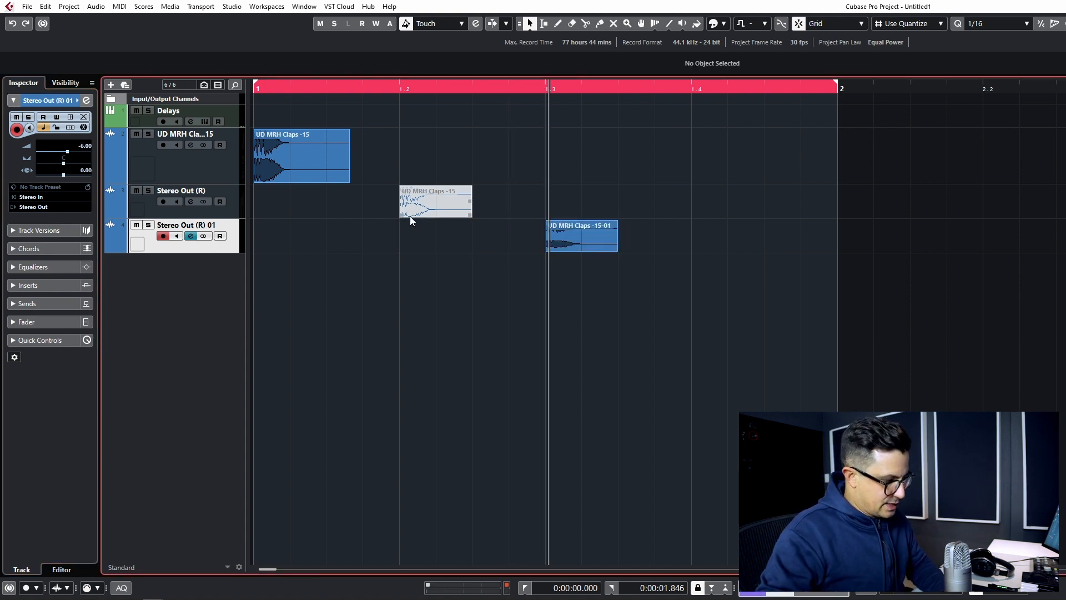
pyautogui.press('7')
pyautogui.click(420, 214)
pyautogui.press('1')
# Render the clap event on beat 1.3 in place onto a further audio track
pyautogui.click(664, 254)
pyautogui.click(593, 240)
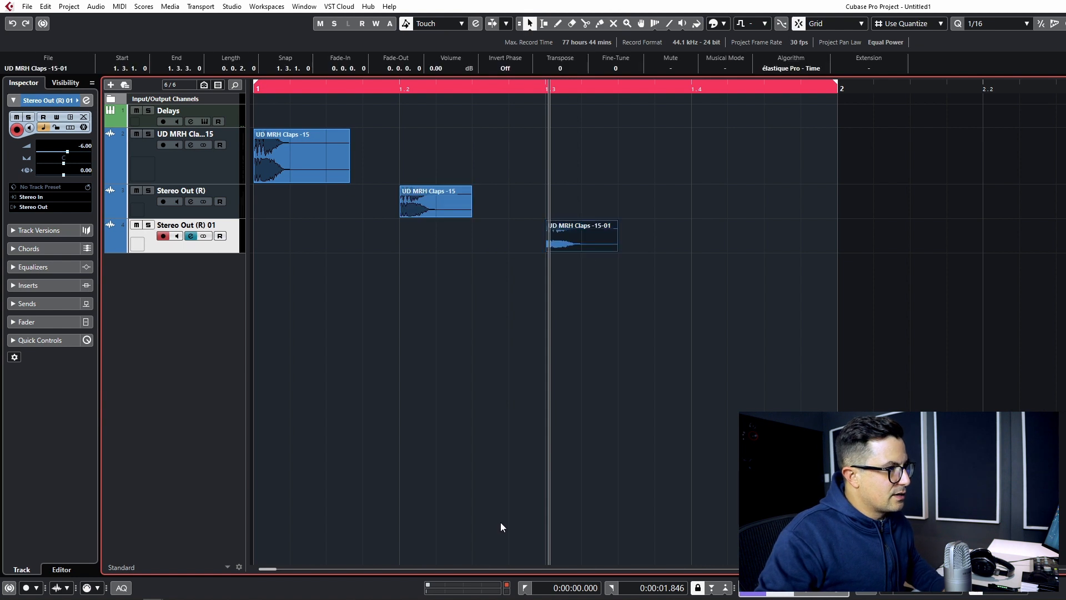
pyautogui.click(586, 256)
pyautogui.click(611, 228)
pyautogui.hotkey('alt', 'r')
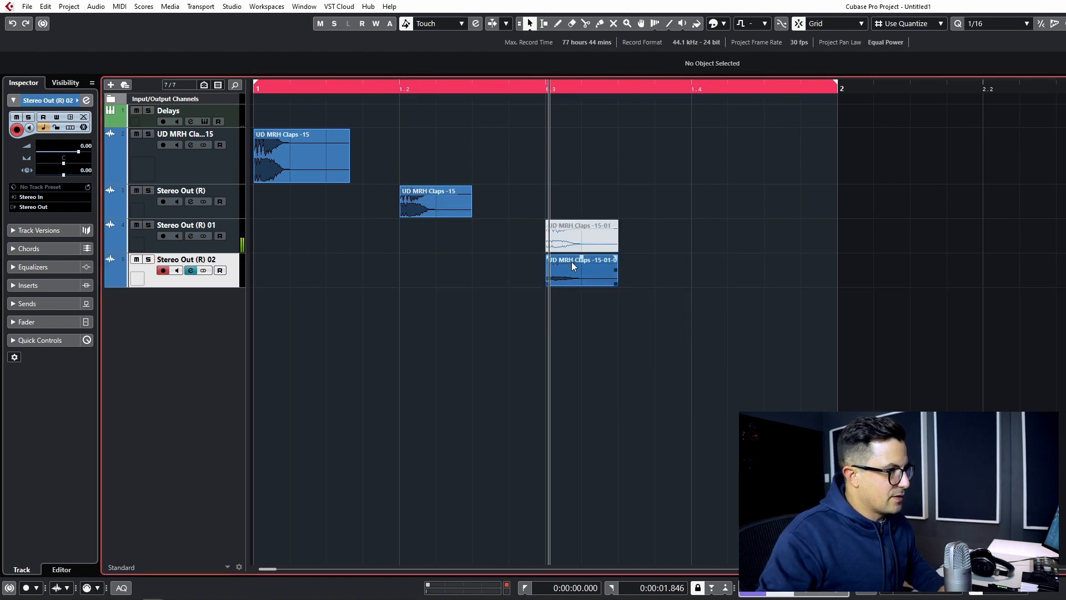
# Move the Stereo Out (R) 02 clap event to beat 1.4 and unmute the event on beat 1.3
pyautogui.click(573, 270)
pyautogui.moveTo(574, 272); pyautogui.dragTo(722, 273)
pyautogui.click(724, 353)
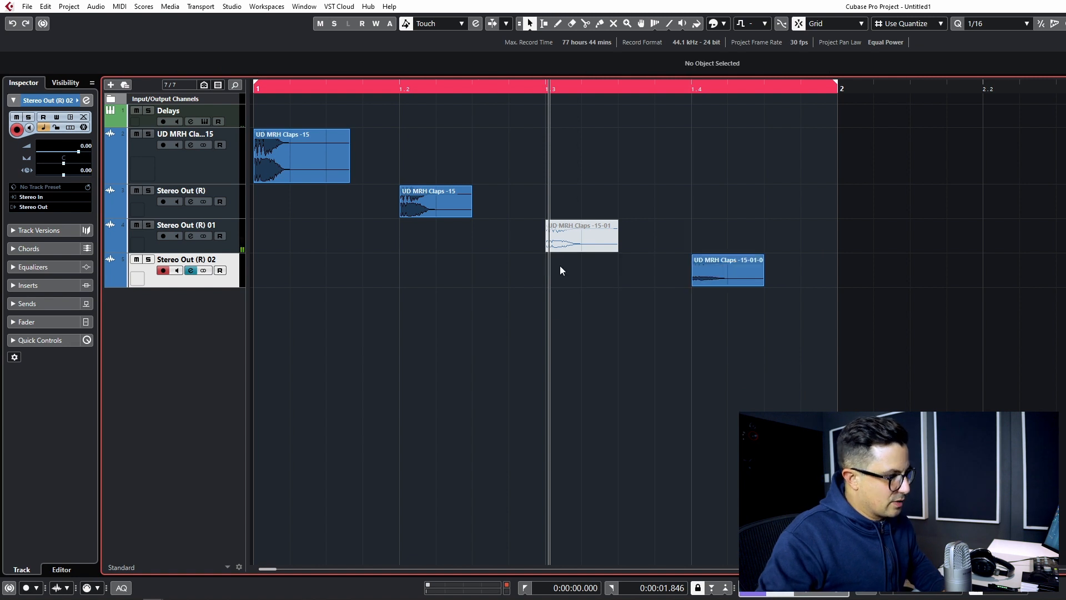
pyautogui.press('7')
pyautogui.click(593, 247)
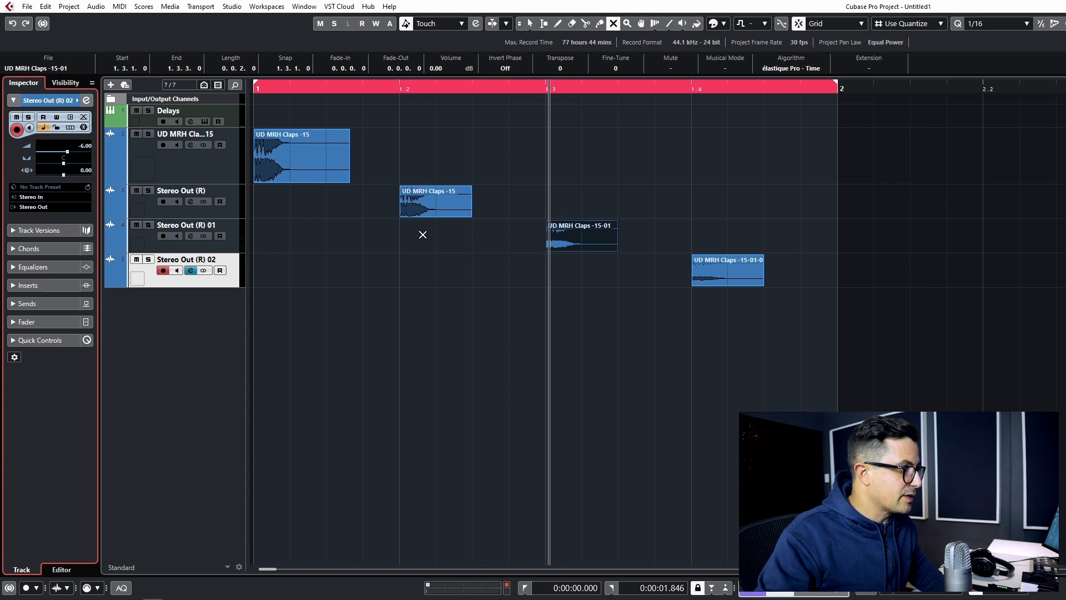
pyautogui.click(519, 105)
pyautogui.press('1')
# Play the project from the start to hear the original clap and its three progressively quieter repeats
pyautogui.press('.')
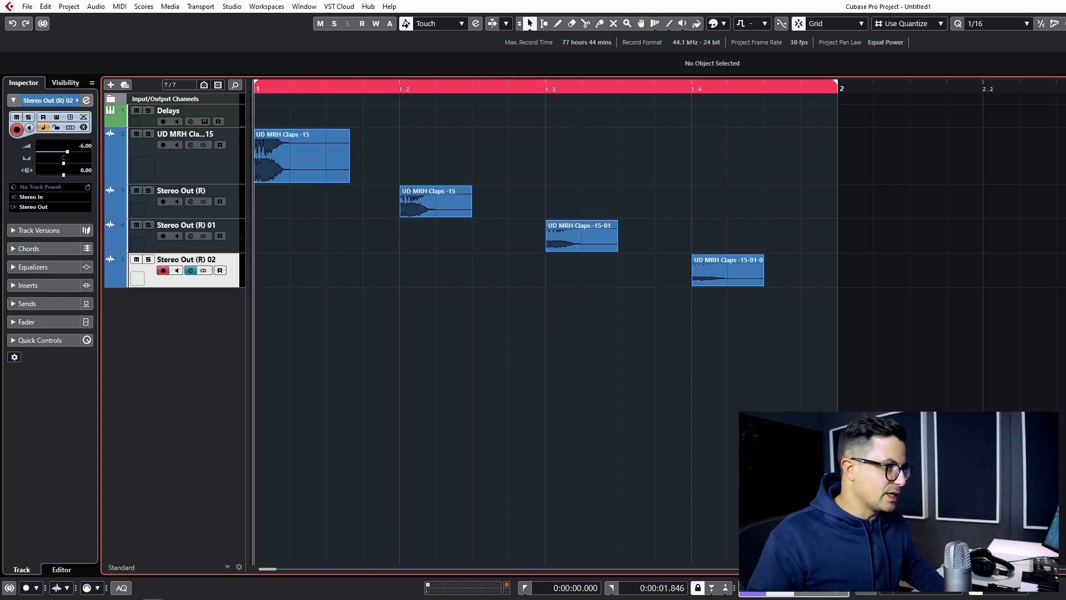
pyautogui.press('space')
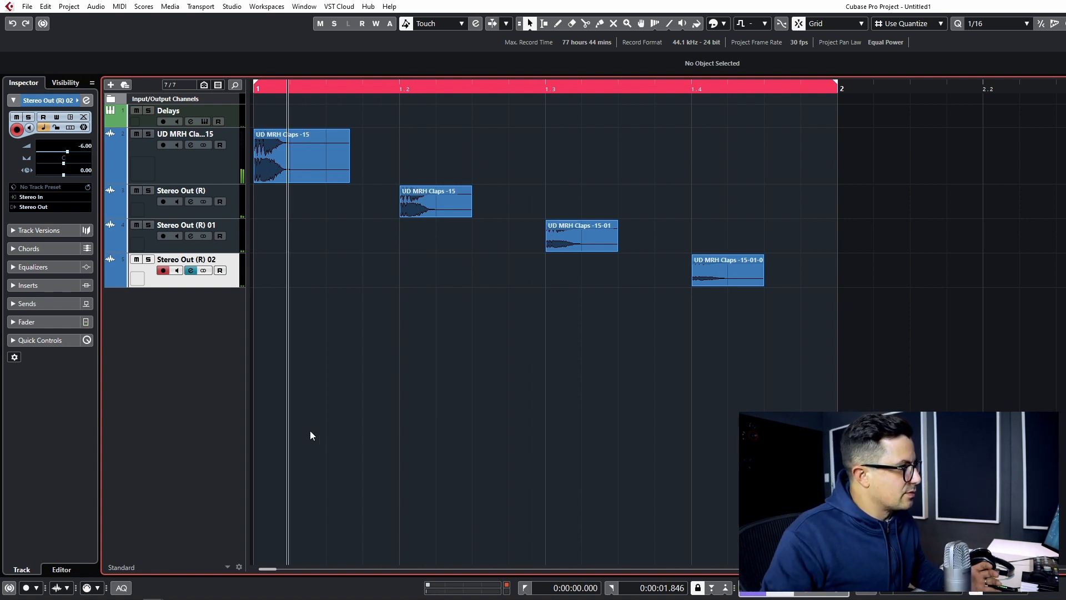
pyautogui.moveTo(428, 221)
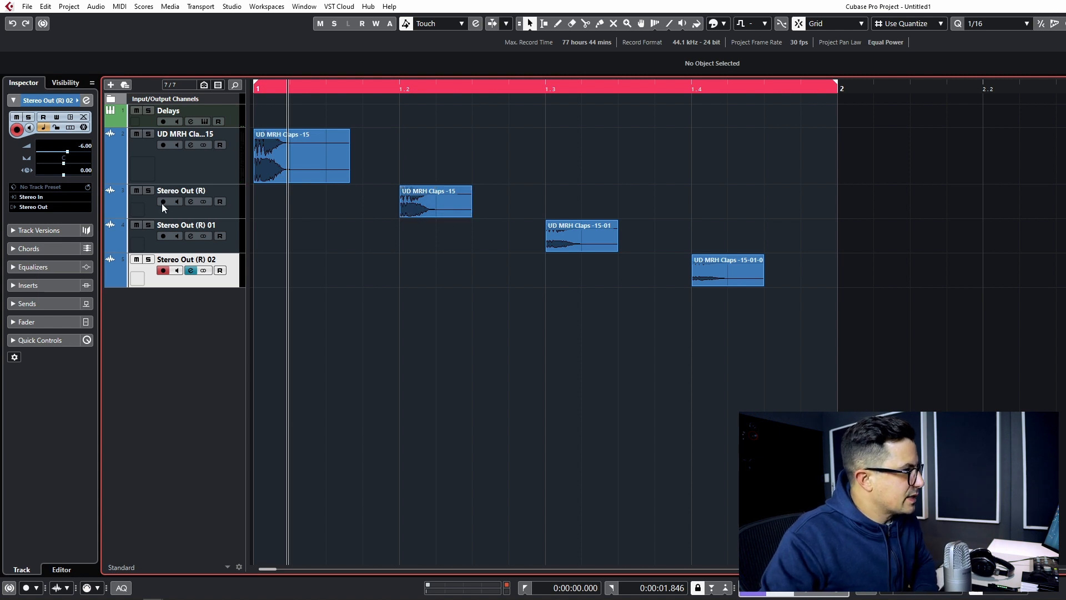
pyautogui.click(443, 205)
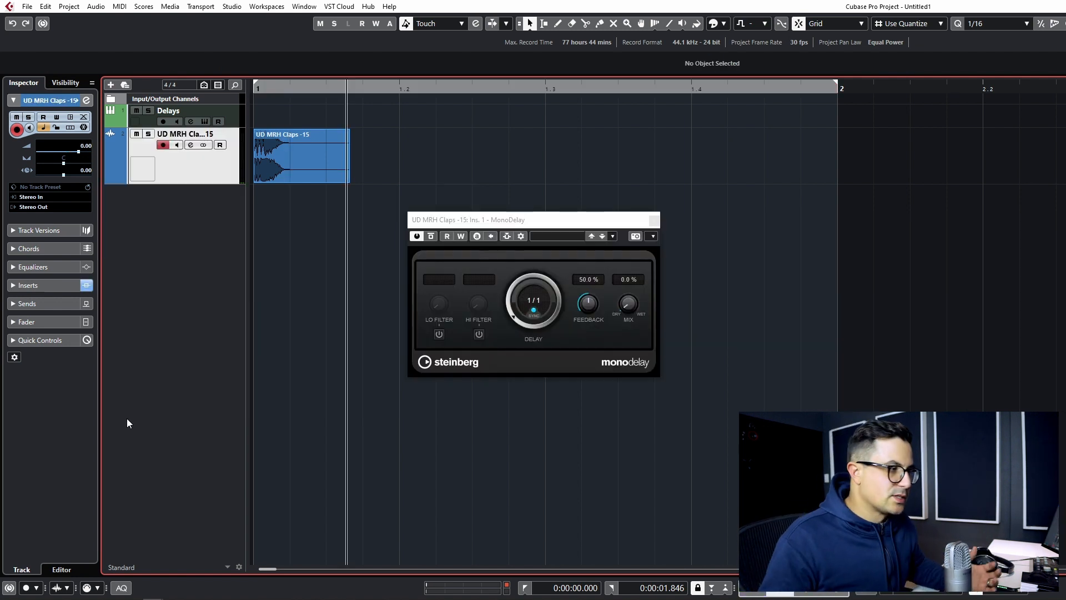
# Reposition the MonoDelay plug-in window over the empty arrangement area
pyautogui.moveTo(543, 227); pyautogui.dragTo(480, 227)
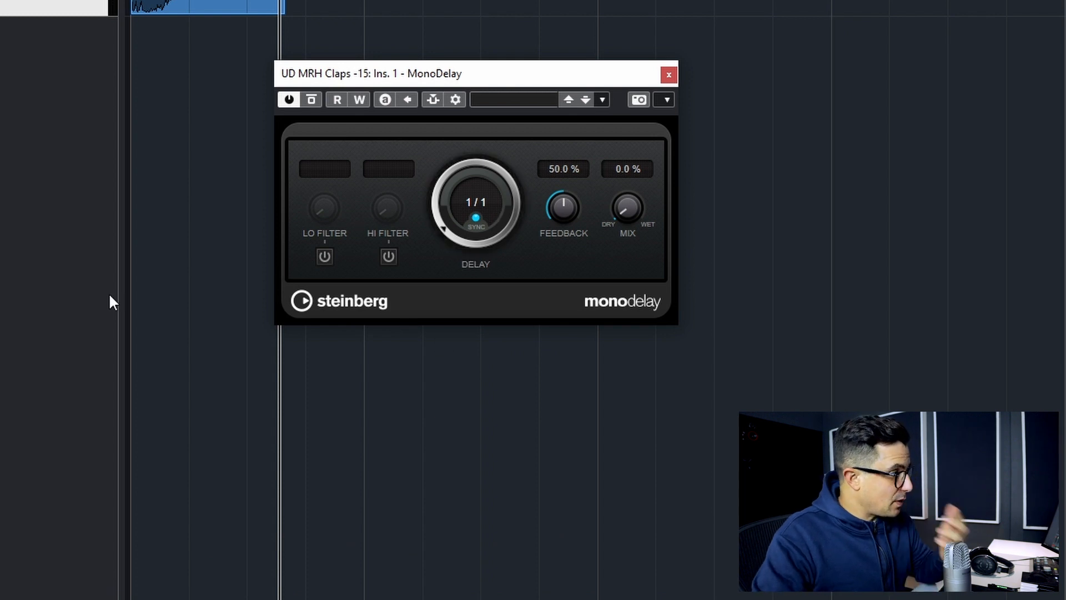
# Set MonoDelay's synced delay time to 1/4 and its Mix to 50%
pyautogui.click(489, 213)
pyautogui.click(487, 269)
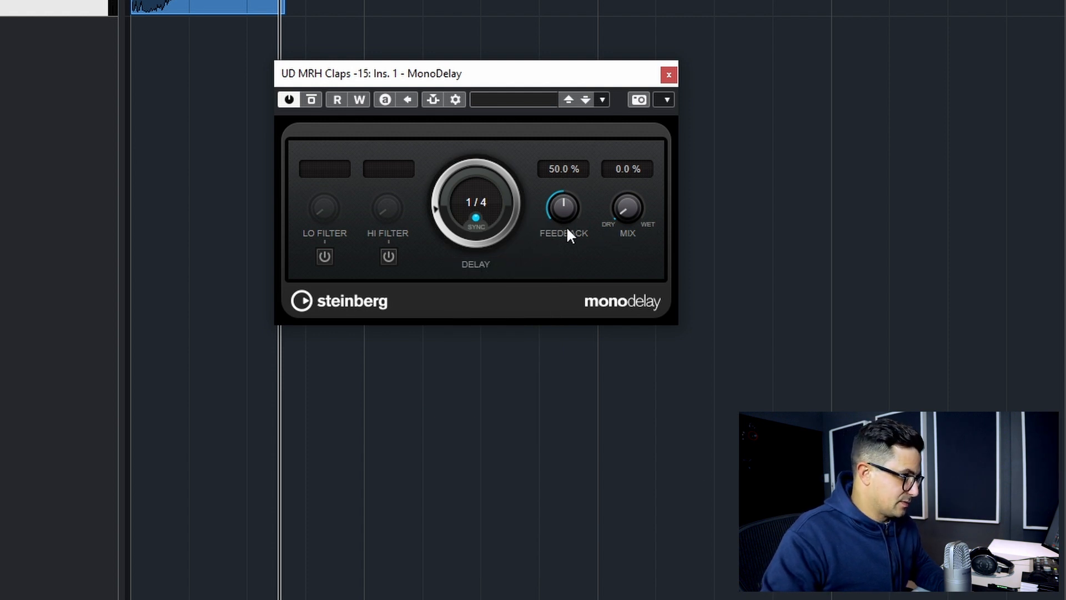
pyautogui.moveTo(612, 212); pyautogui.dragTo(646, 139)
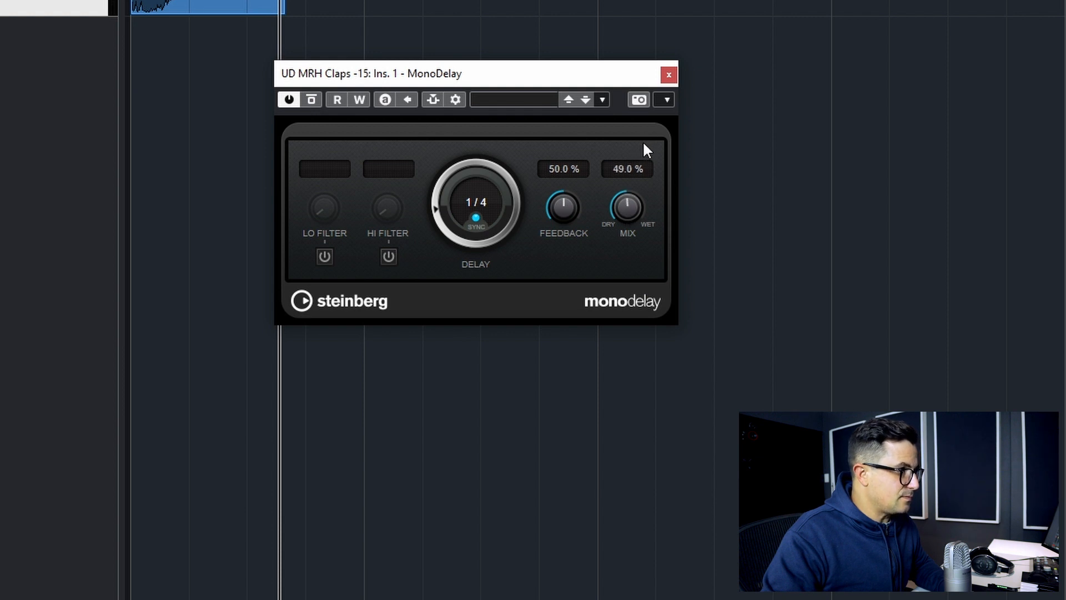
pyautogui.moveTo(643, 141); pyautogui.dragTo(643, 140)
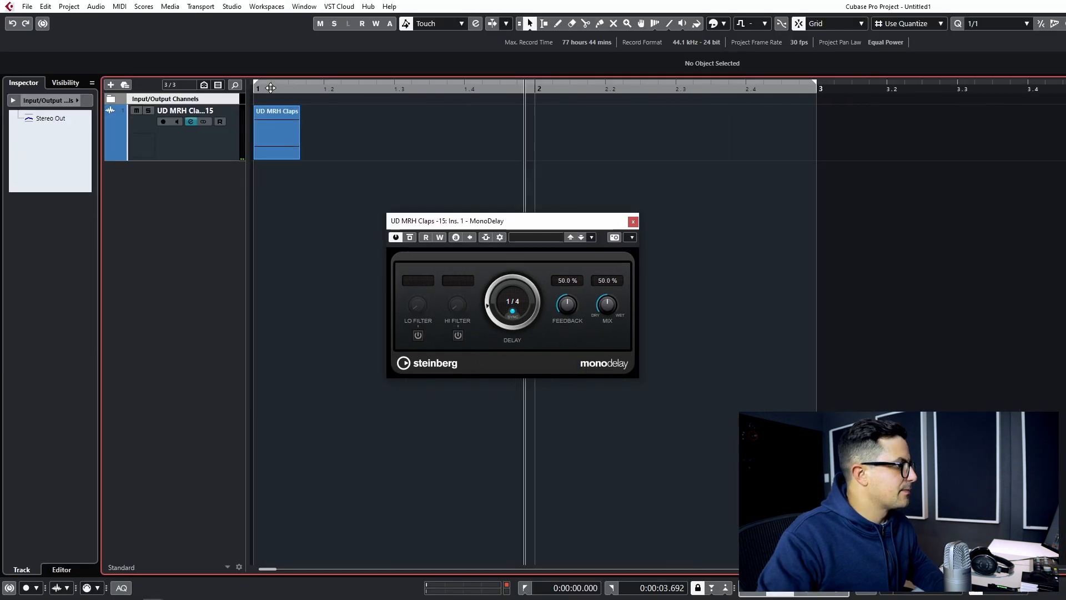
# Play the single clap from the start through MonoDelay, letting the repeats run across two bars
pyautogui.moveTo(270, 88); pyautogui.dragTo(25, 88)
pyautogui.press('space')
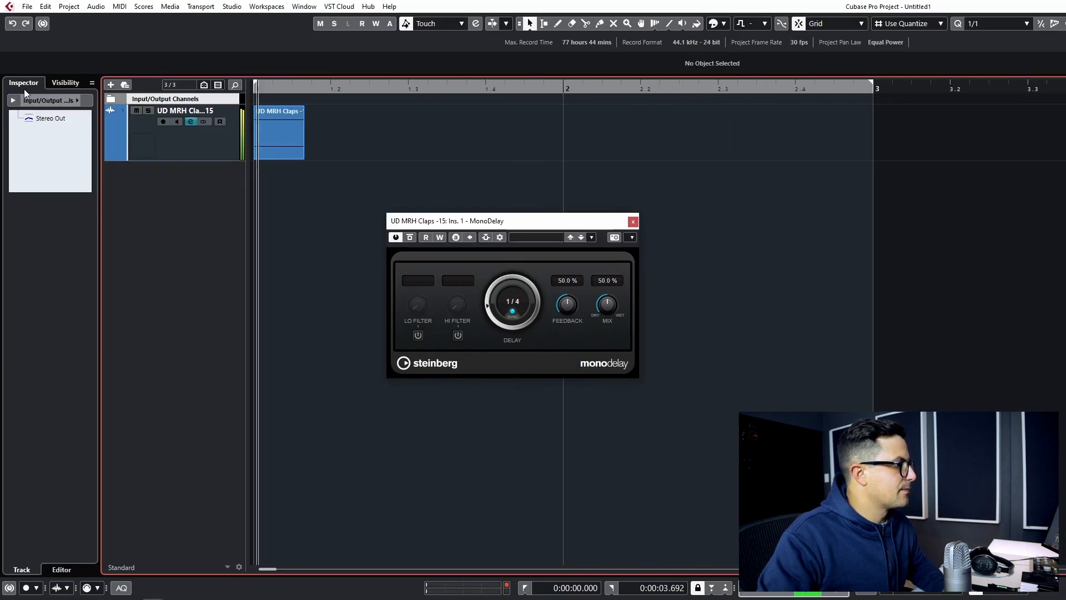
pyautogui.press('g')
pyautogui.press('g')
pyautogui.press('g')
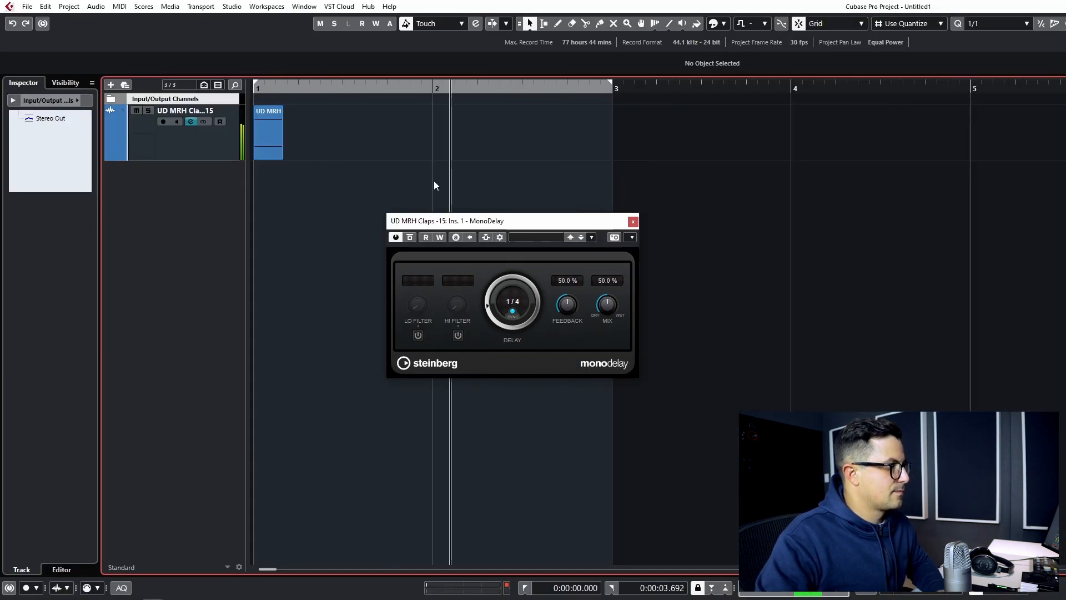
pyautogui.press('space')
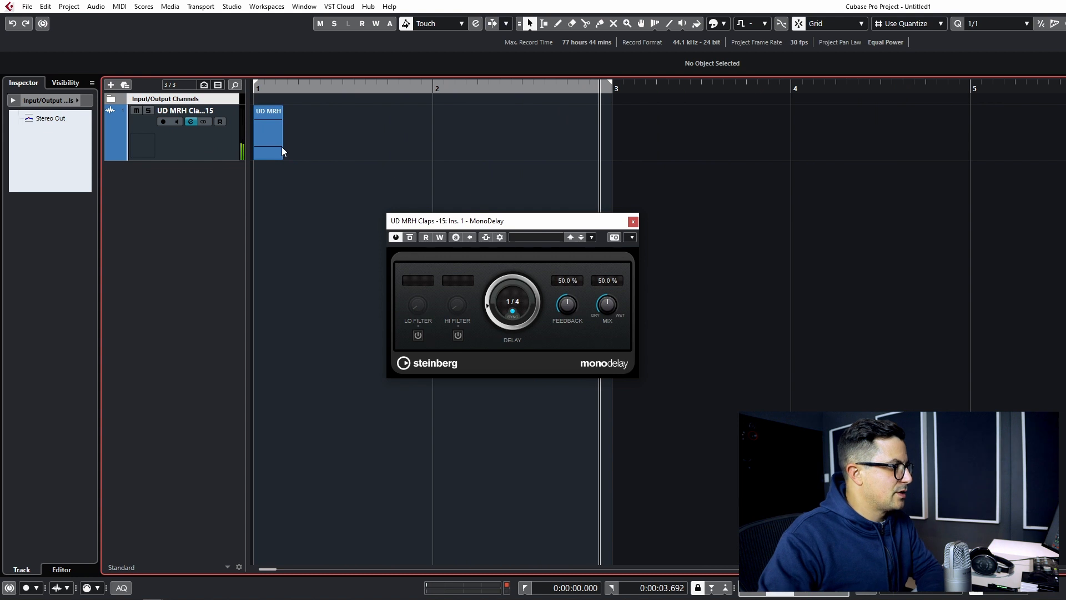
# Set the quantize value to 1/16 and lower MonoDelay's Hi Filter to about 12.67 kHz
pyautogui.hotkey('alt', '5')
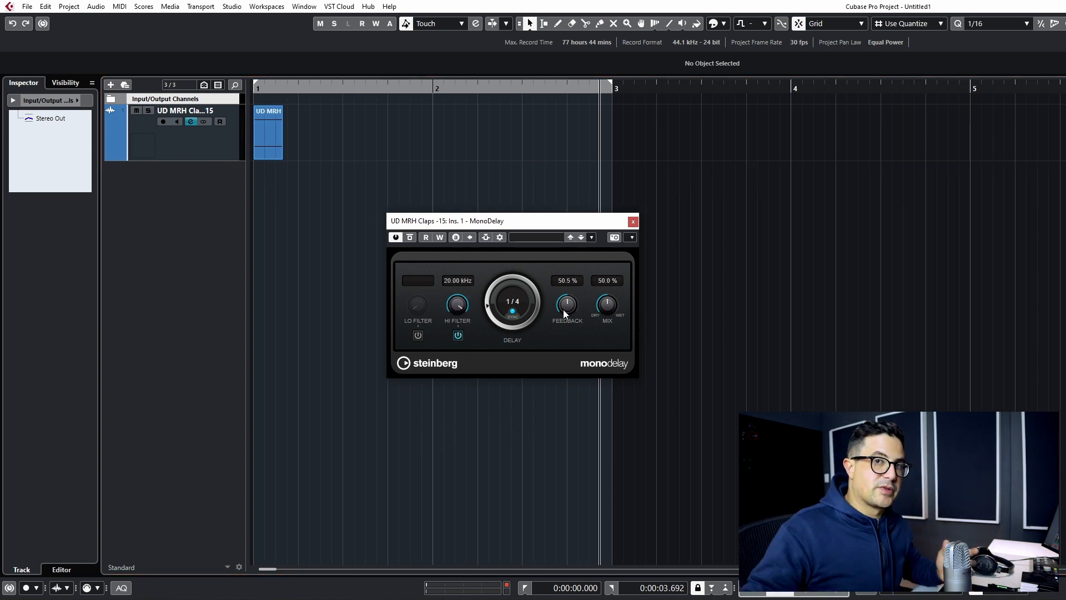
pyautogui.moveTo(457, 304); pyautogui.dragTo(471, 383)
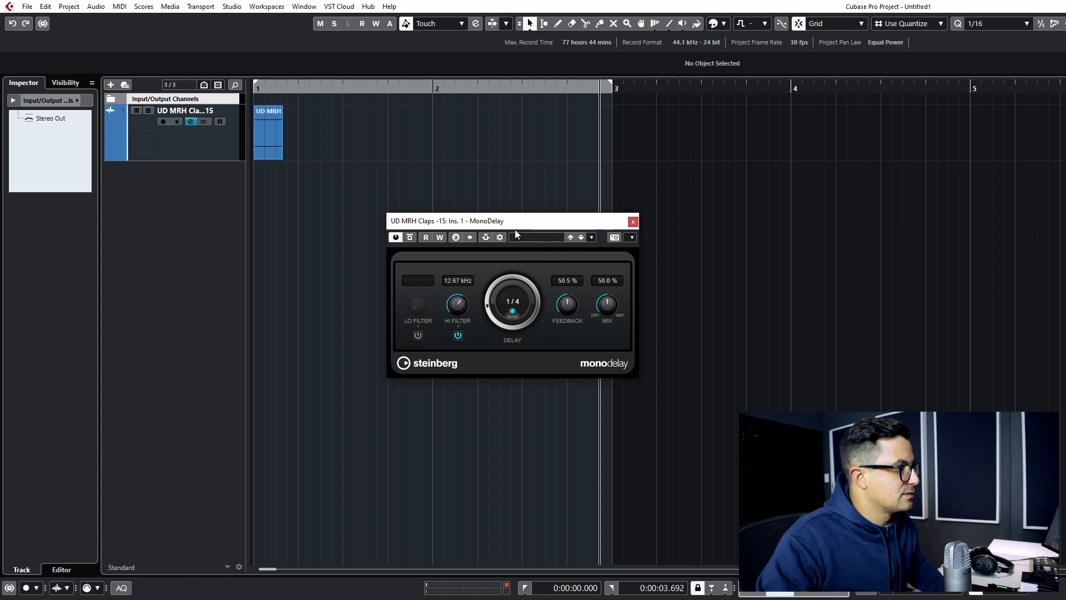
# Play the clap from the start to hear MonoDelay's repeats with the Hi Filter engaged
pyautogui.click(289, 158)
pyautogui.press('KP_Decimal')
pyautogui.press('space')
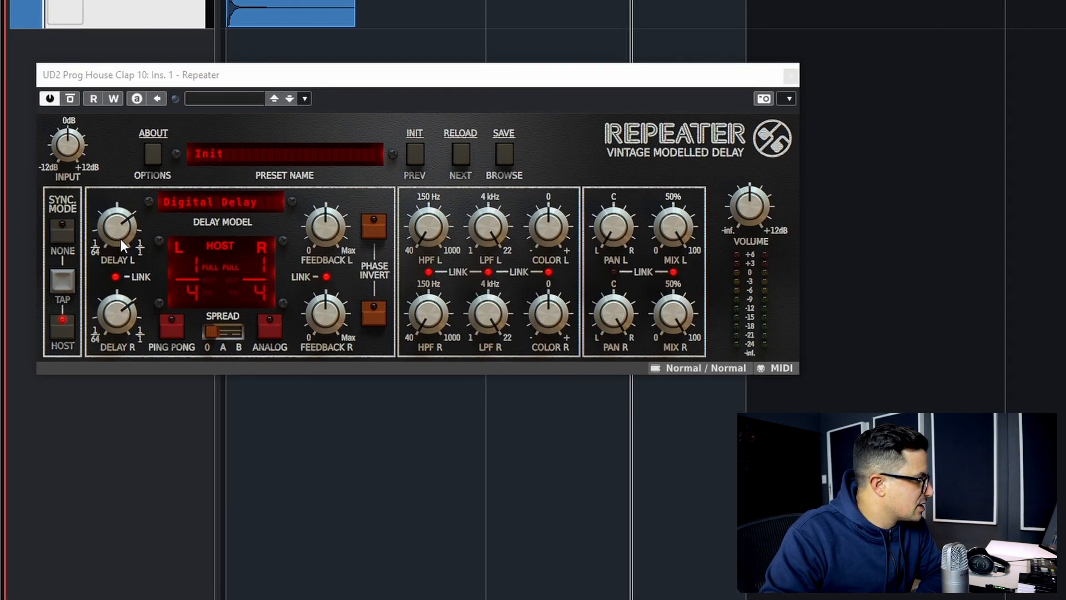
# Audition the clap through Repeater's Digital Delay model with both sides at 1/4 and Mix at 50%
pyautogui.moveTo(121, 239)
pyautogui.mouseDown()
pyautogui.moveTo(118, 321)
pyautogui.moveTo(125, 230)
pyautogui.mouseUp()
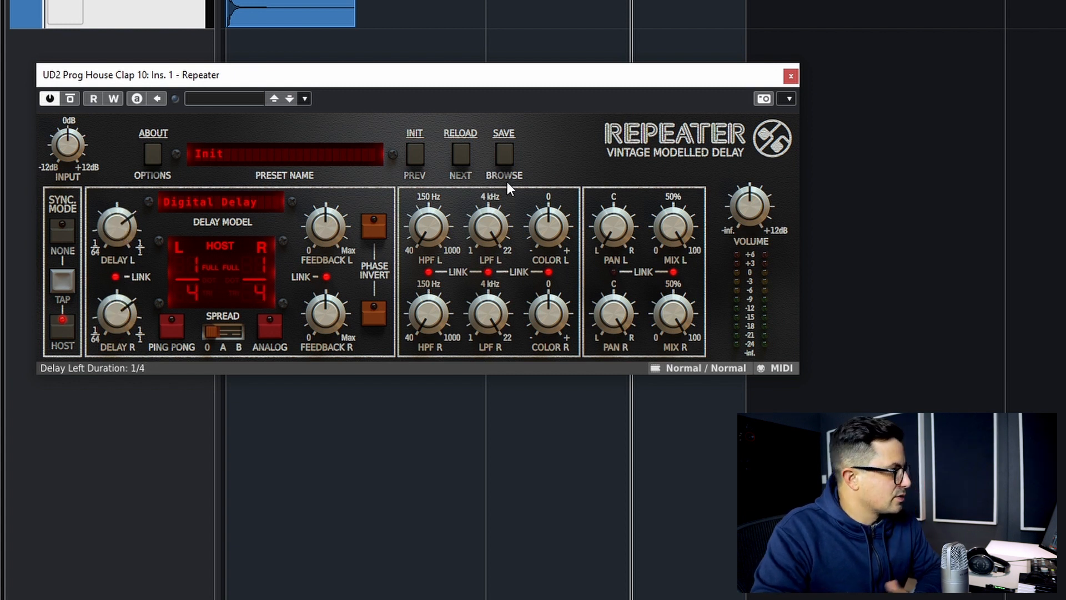
pyautogui.press('space')
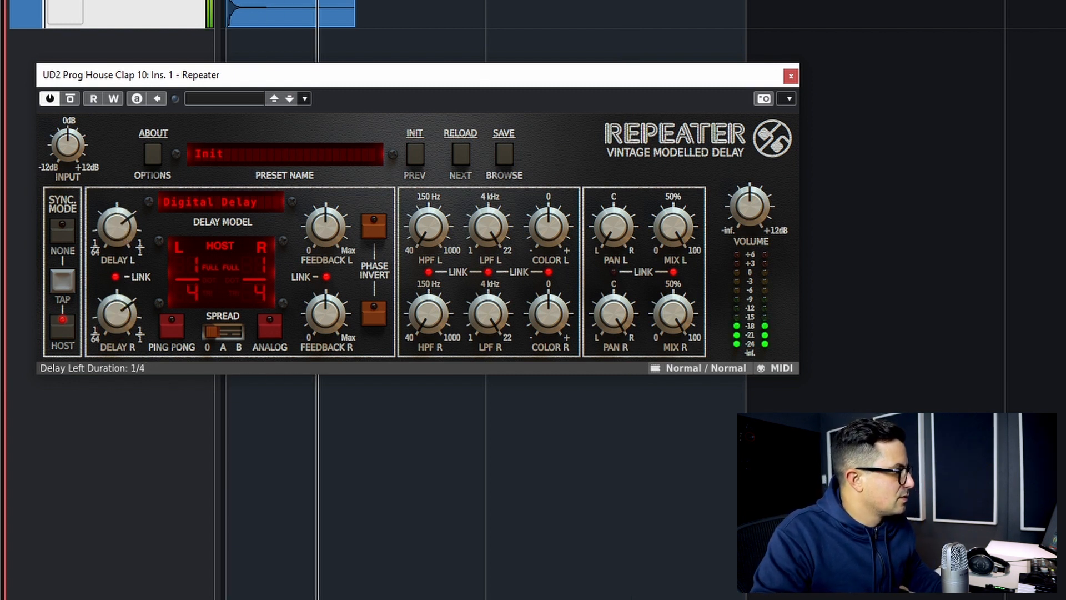
pyautogui.press('space')
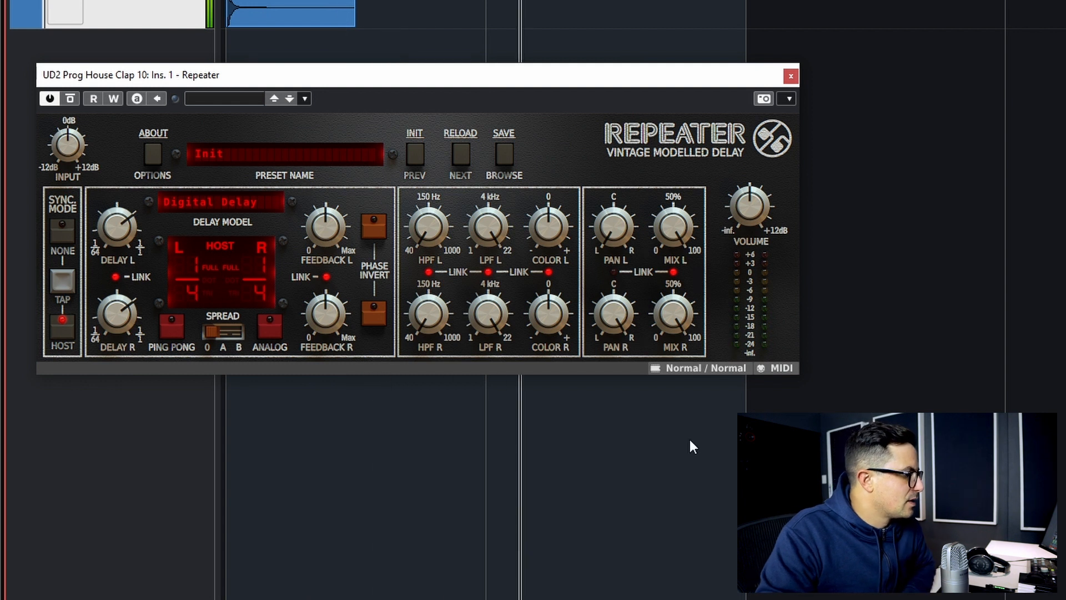
pyautogui.moveTo(673, 235); pyautogui.dragTo(676, 337)
pyautogui.click(226, 2)
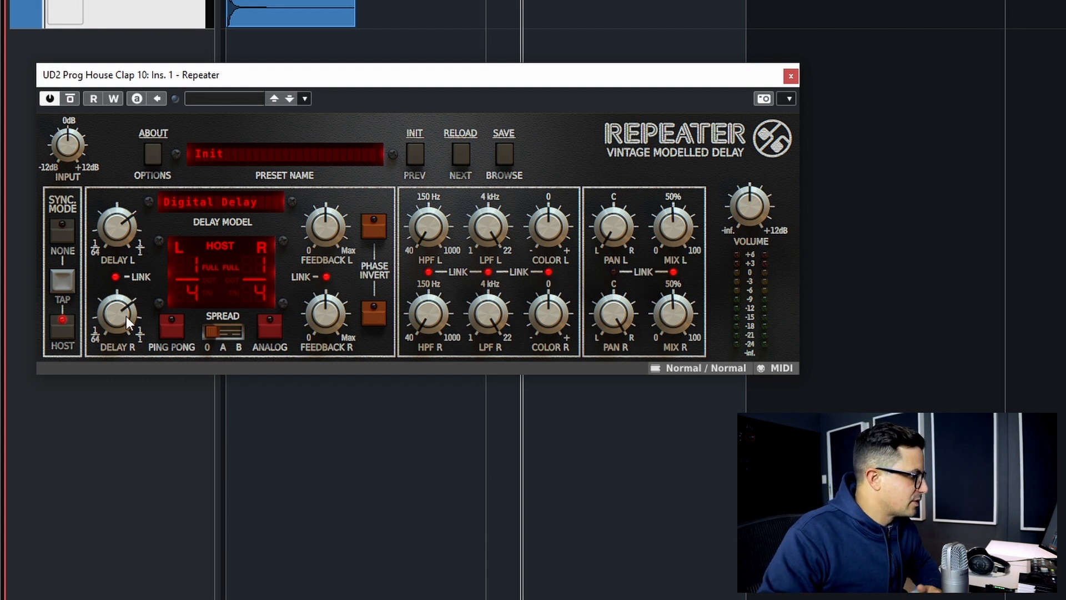
# Unlink Repeater's left and right delay times and feedback, set the left delay to 1/8, and audition it
pyautogui.click(124, 280)
pyautogui.click(328, 277)
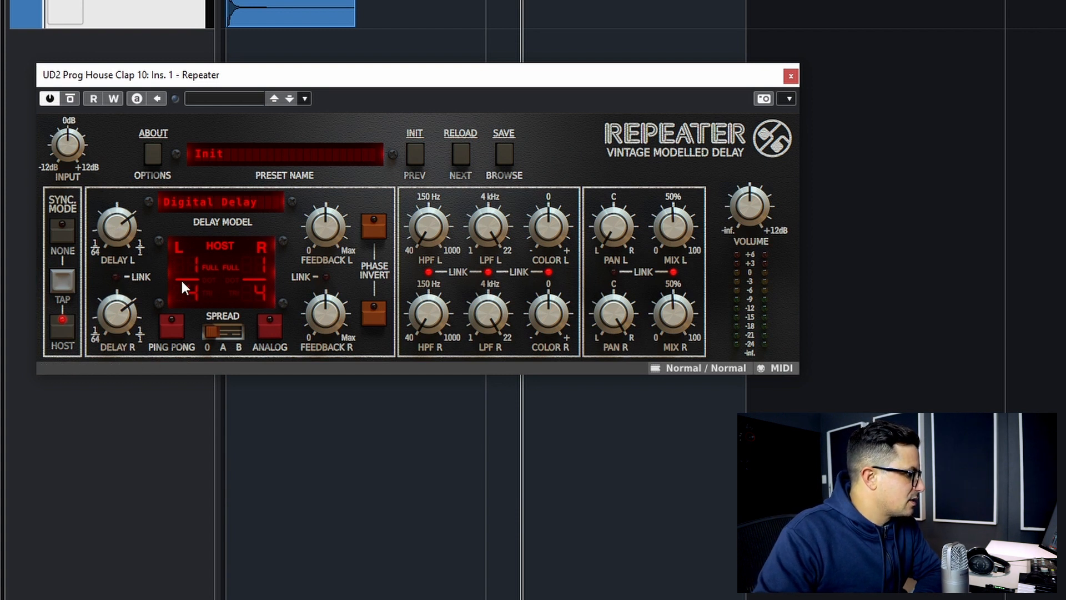
pyautogui.moveTo(124, 228); pyautogui.dragTo(124, 261)
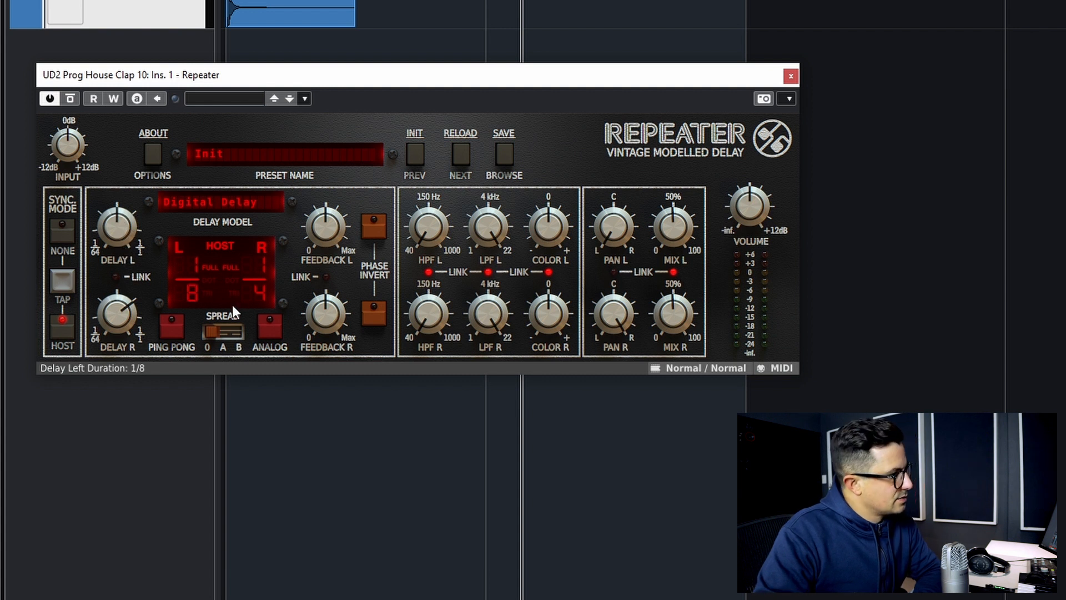
pyautogui.press('space')
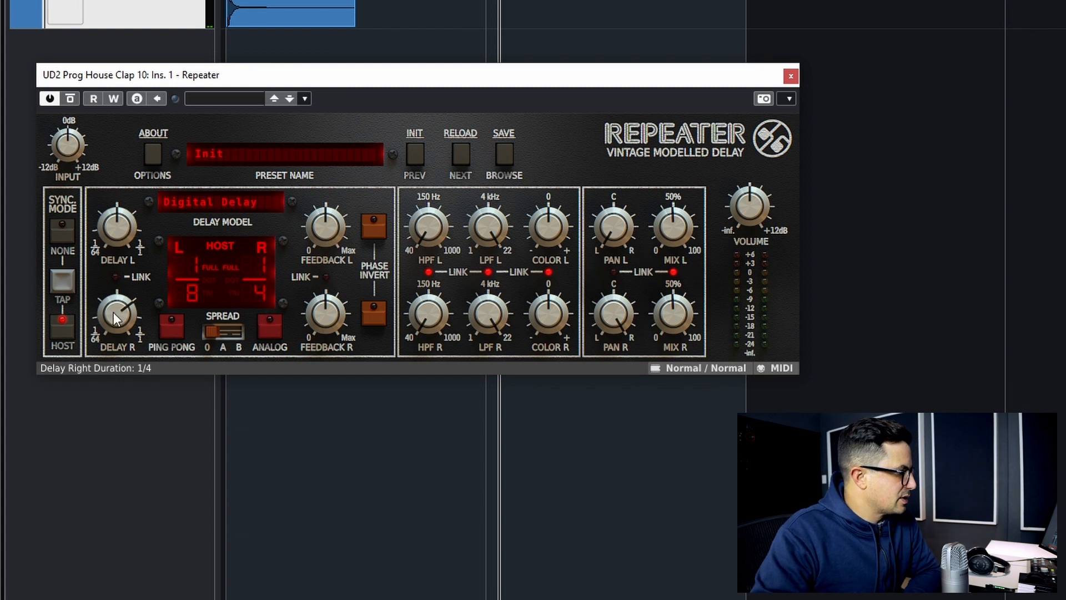
# Set Repeater's right delay to a dotted 1/8 and raise the feedback on both sides with its link re-enabled
pyautogui.moveTo(113, 310); pyautogui.dragTo(136, 339)
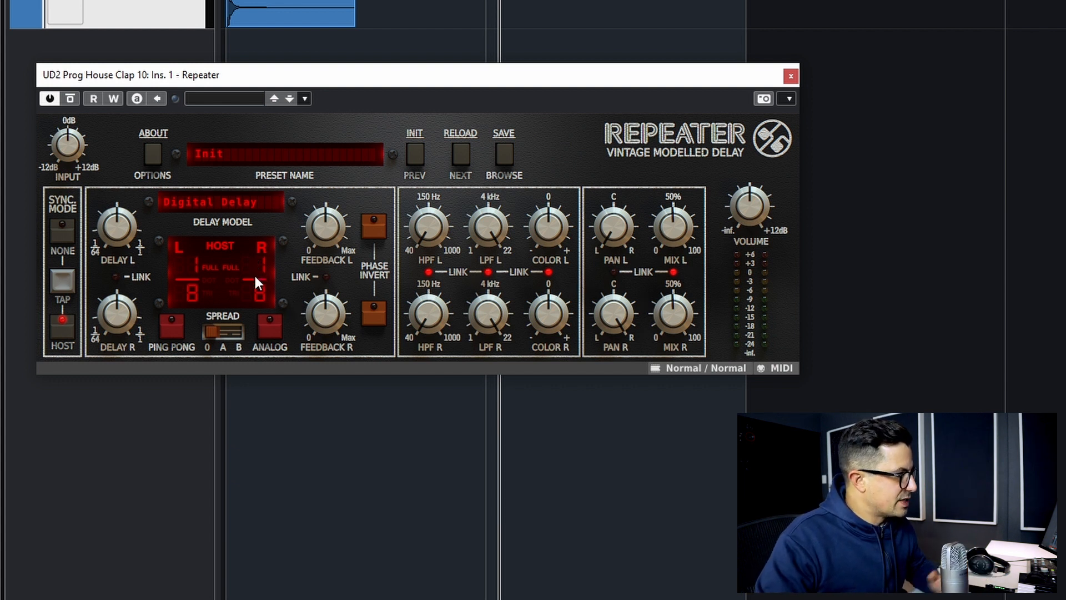
pyautogui.click(230, 280)
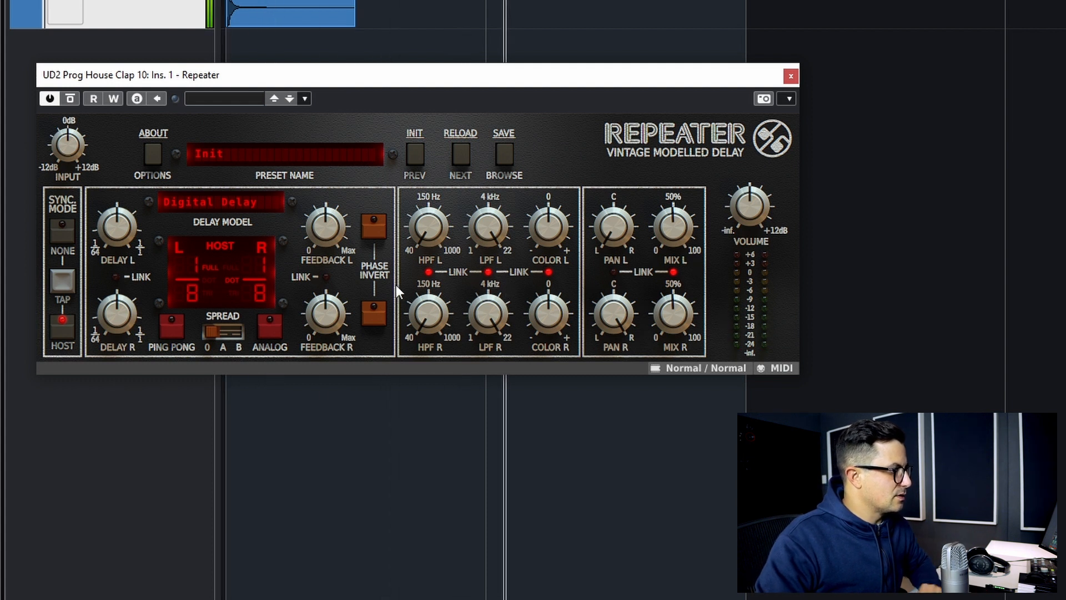
pyautogui.moveTo(326, 244); pyautogui.dragTo(358, 164)
pyautogui.click(327, 277)
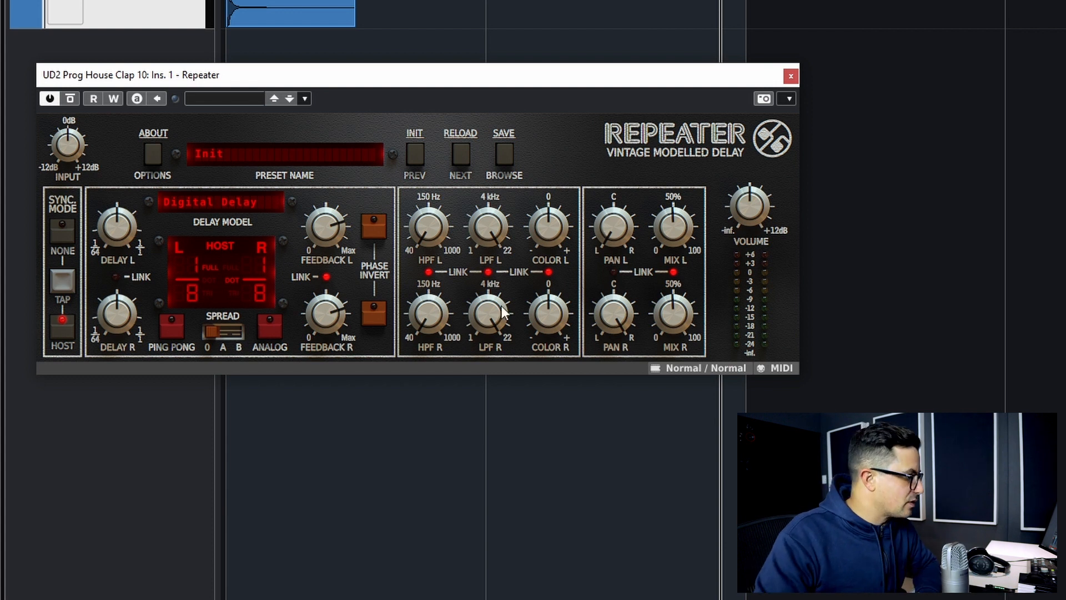
# Switch the right delay's note scale back to full and audition the repeats with Ping Pong mode on
pyautogui.click(230, 268)
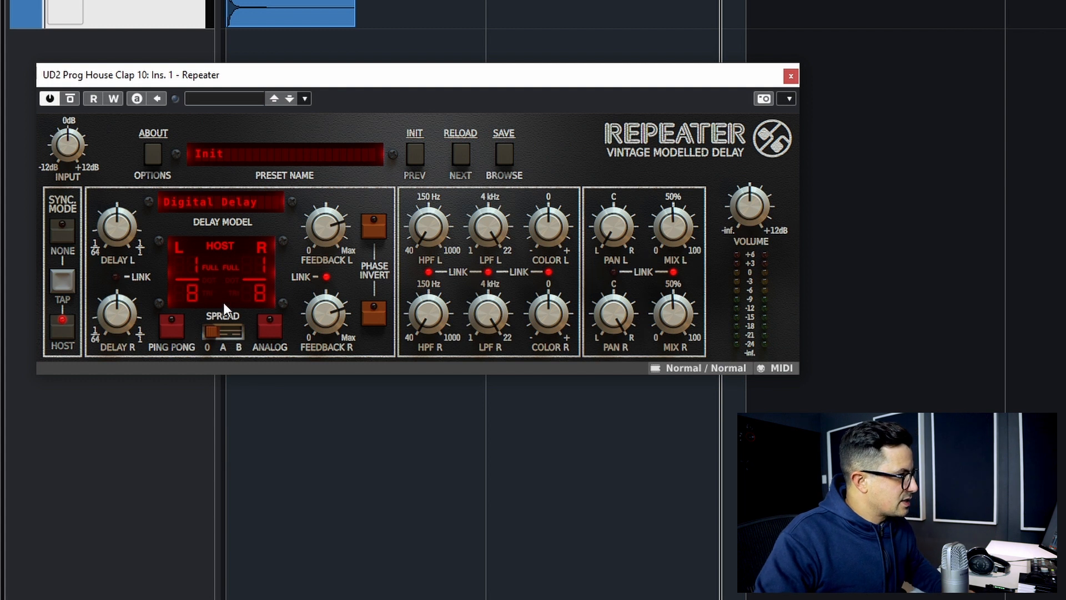
pyautogui.click(172, 324)
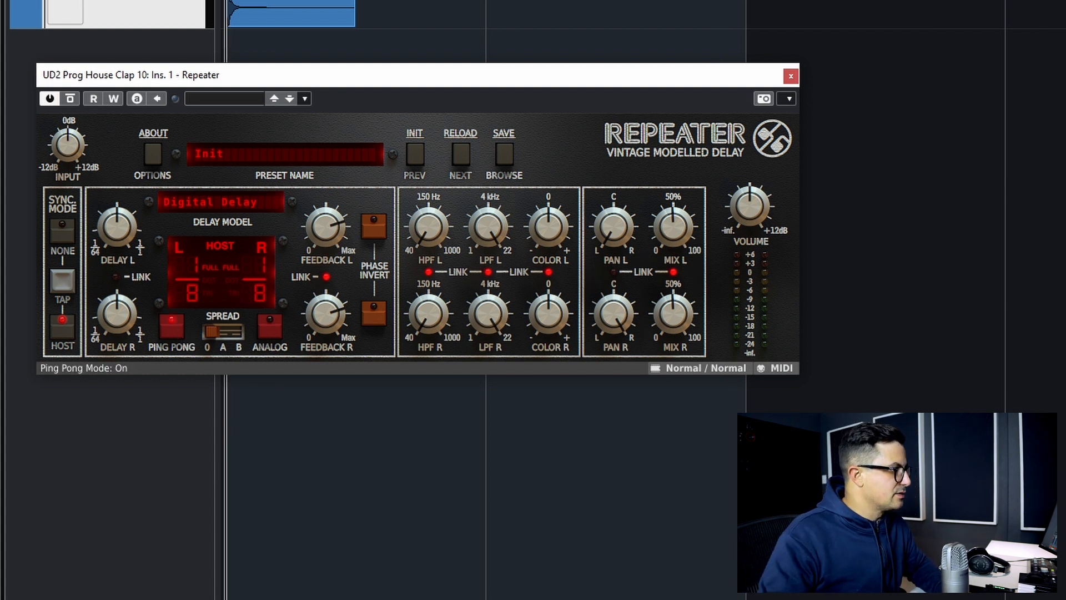
pyautogui.press('space')
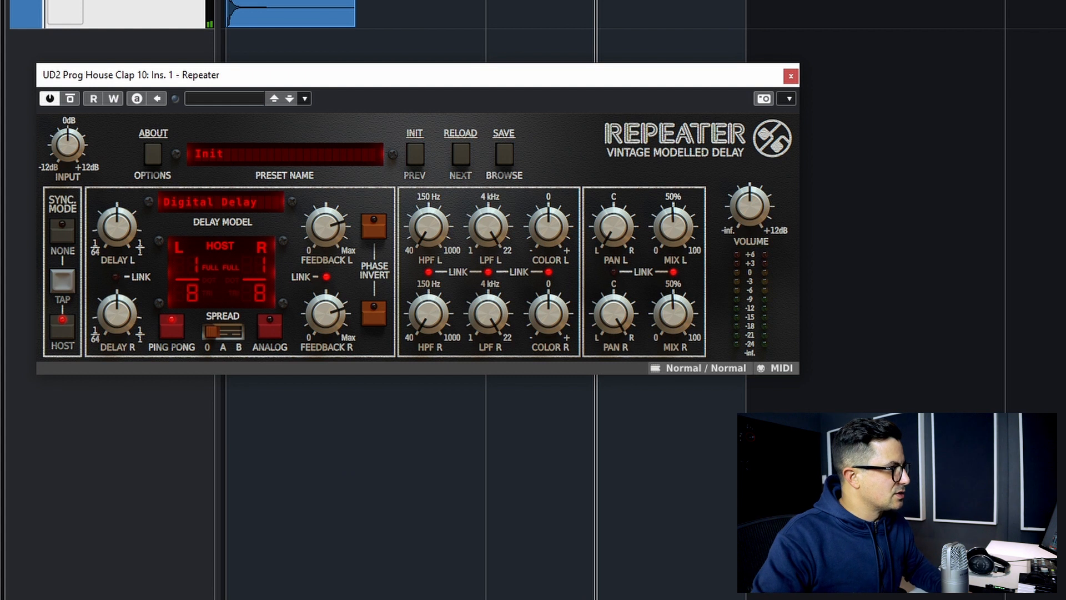
pyautogui.press('space')
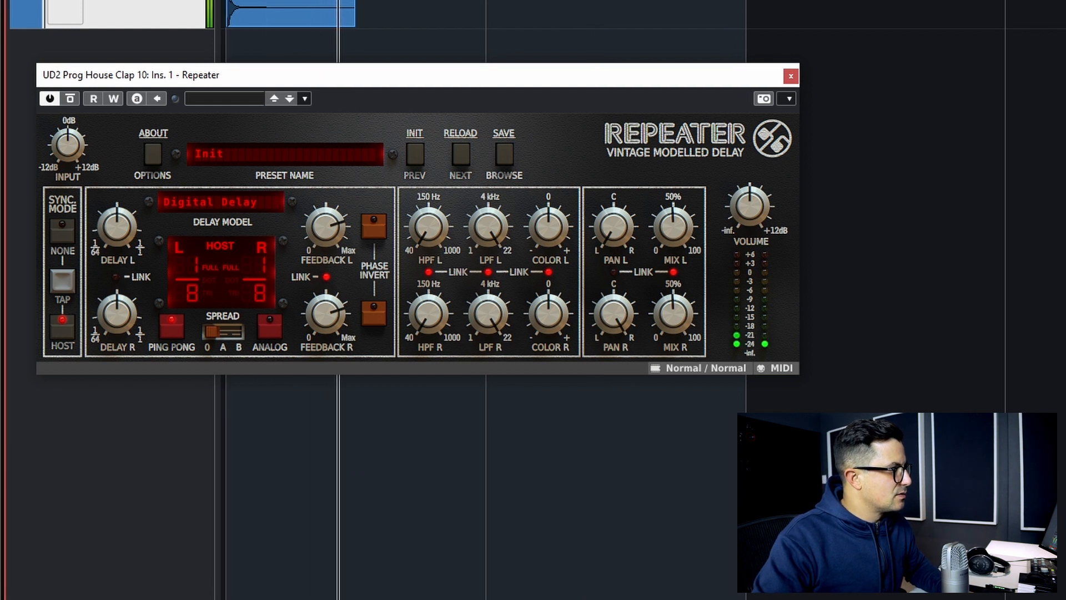
pyautogui.press('space')
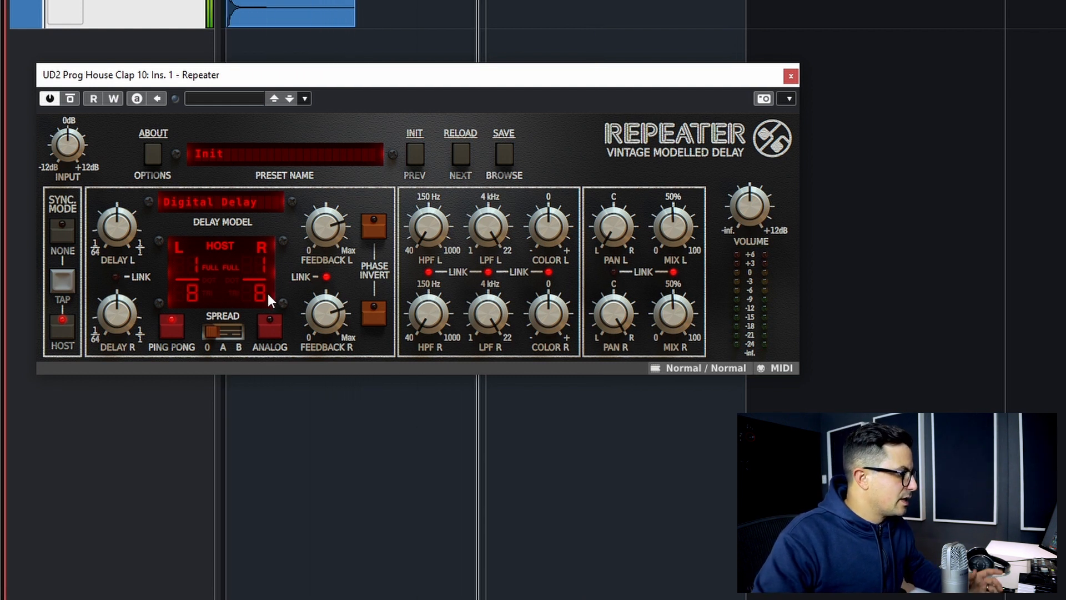
# Try a dotted 1/8 right delay, comparing the repeats with Ping Pong mode on and off
pyautogui.click(239, 280)
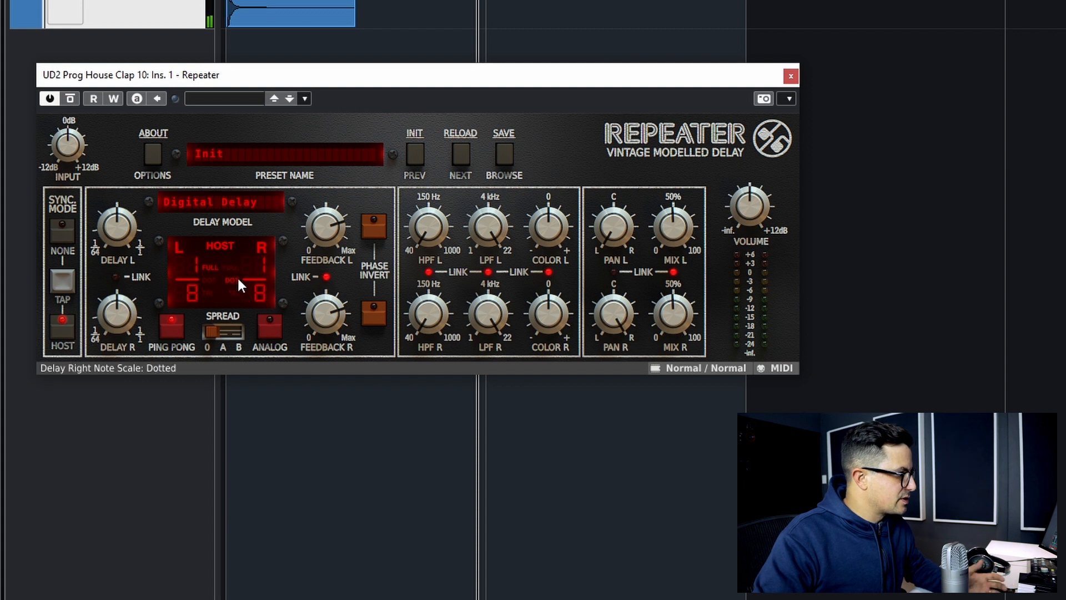
pyautogui.press('KP_Decimal')
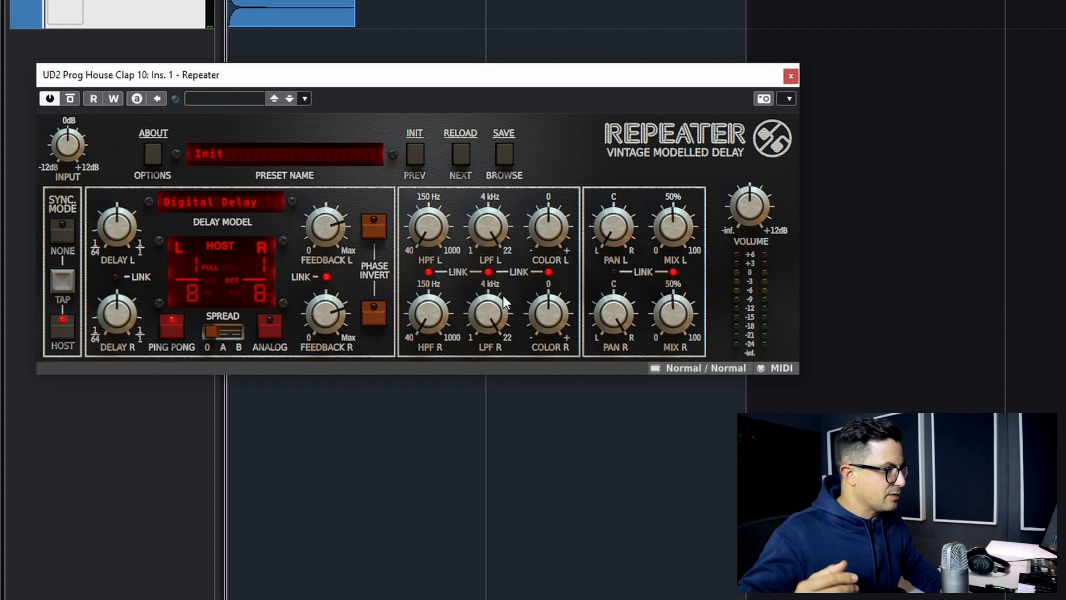
pyautogui.press('space')
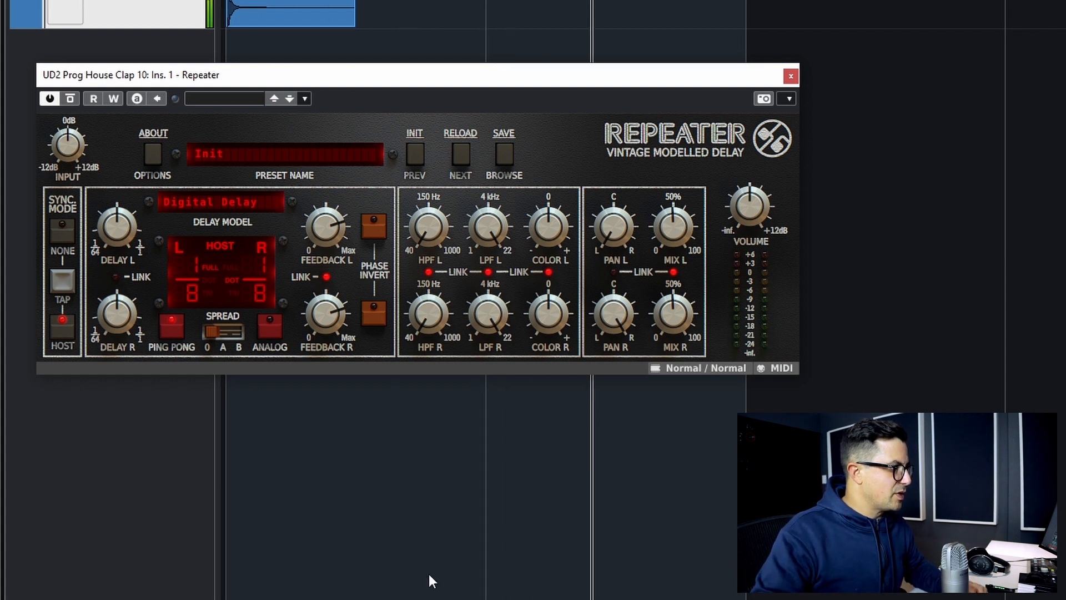
pyautogui.click(171, 327)
pyautogui.press('space')
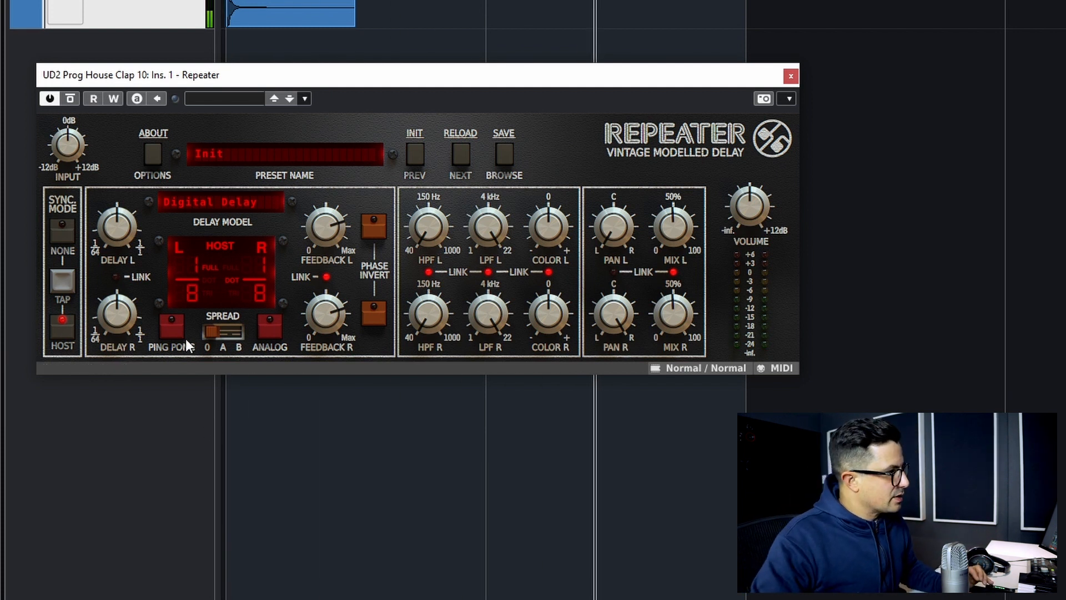
pyautogui.click(172, 328)
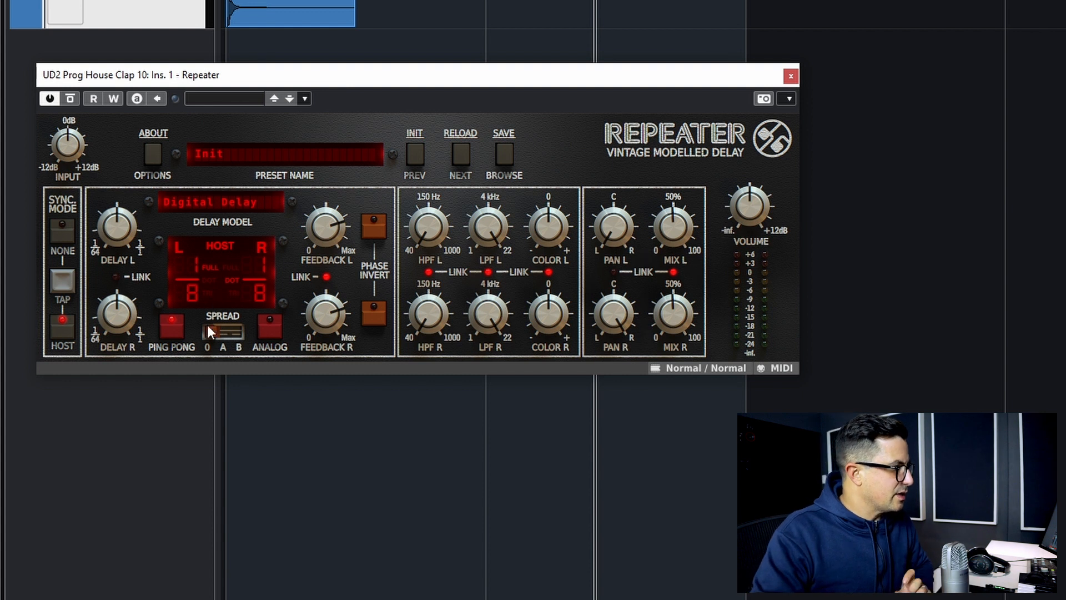
# With Ping Pong off and both delays at a full 1/8, set Repeater's stereo Spread to B
pyautogui.moveTo(208, 327); pyautogui.dragTo(235, 338)
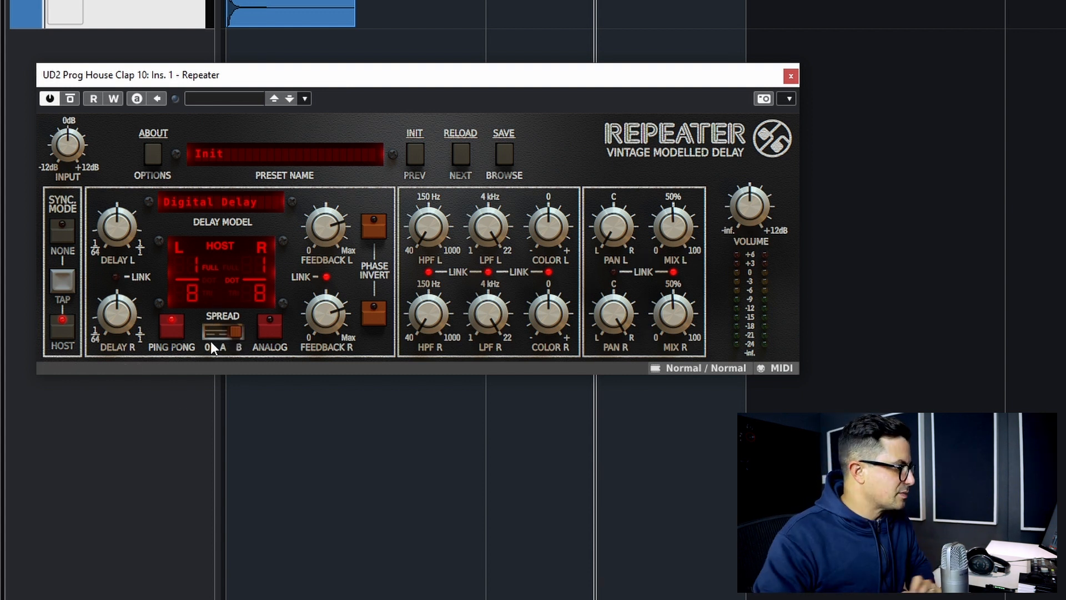
pyautogui.click(239, 331)
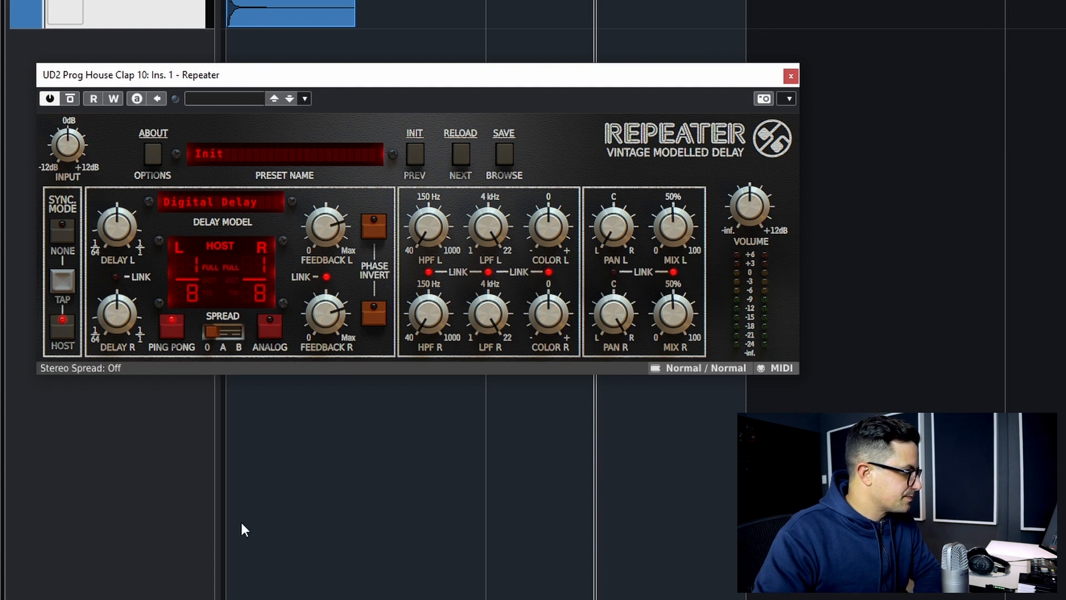
pyautogui.click(167, 332)
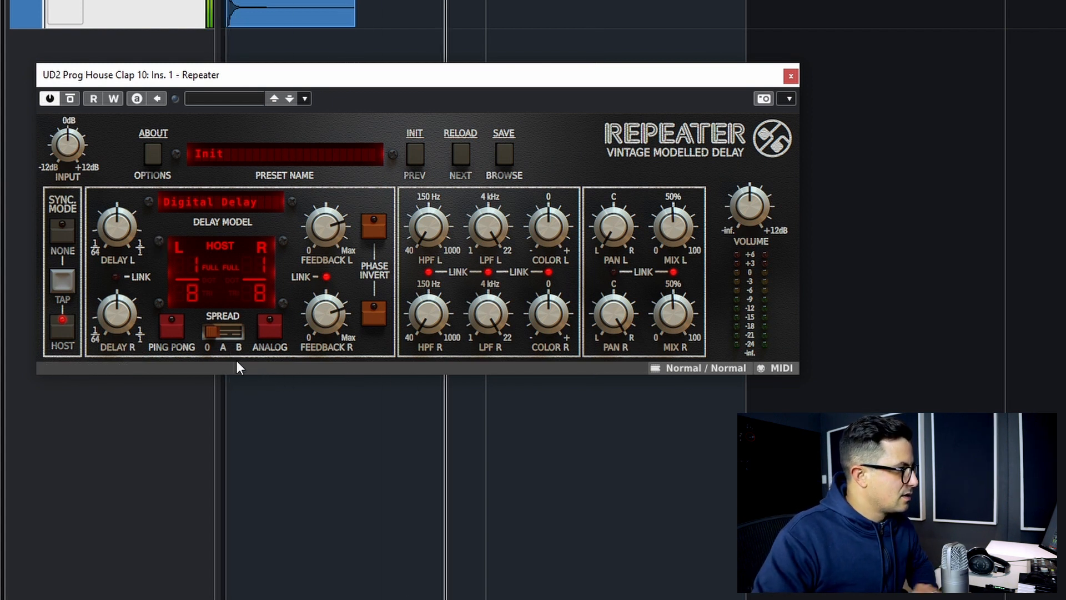
pyautogui.moveTo(217, 333); pyautogui.dragTo(238, 333)
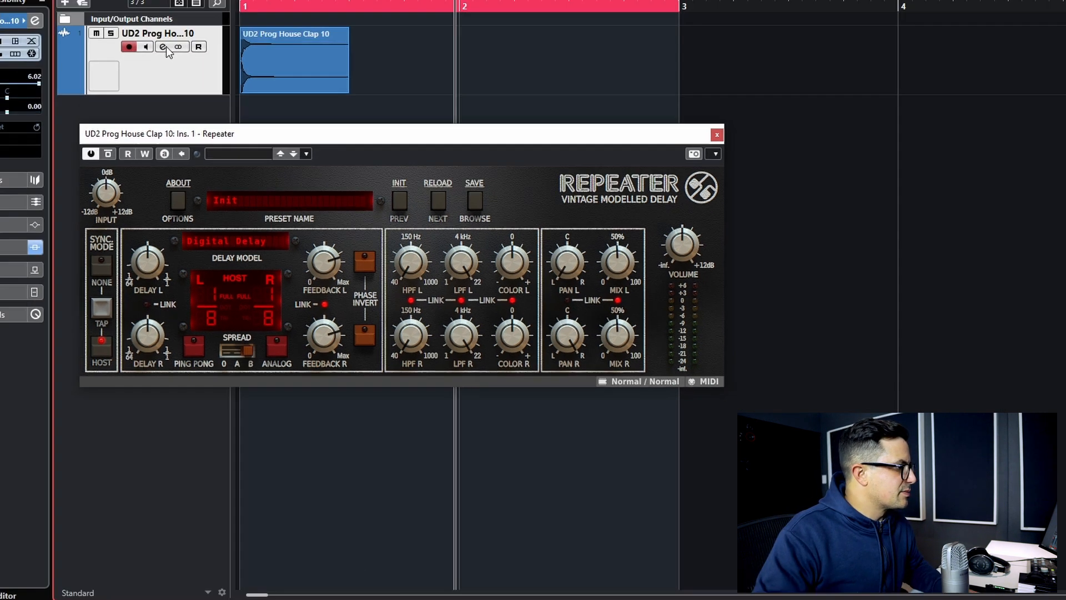
# Open the UD2 Prog House Clap 10 channel settings and add EchoBoy in the second insert slot
pyautogui.click(164, 46)
pyautogui.click(400, 154)
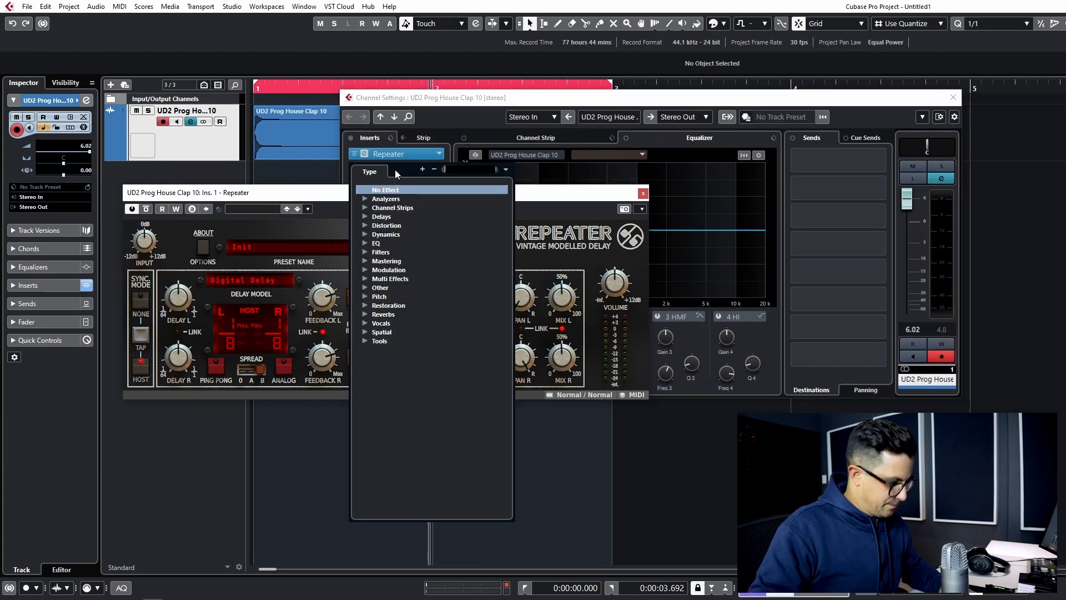
pyautogui.write('echob')
pyautogui.press('Return')
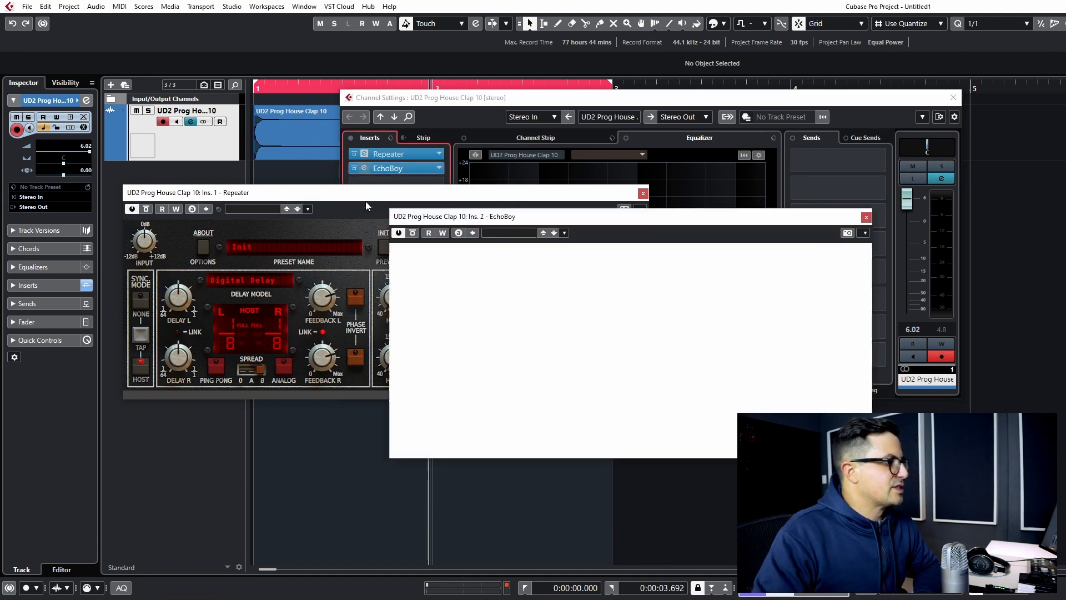
# Return from EchoBoy to Repeater, lower the high-pass filter to around 80 Hz and set the low-pass filter to 3.60 kHz
pyautogui.moveTo(620, 222); pyautogui.dragTo(511, 218)
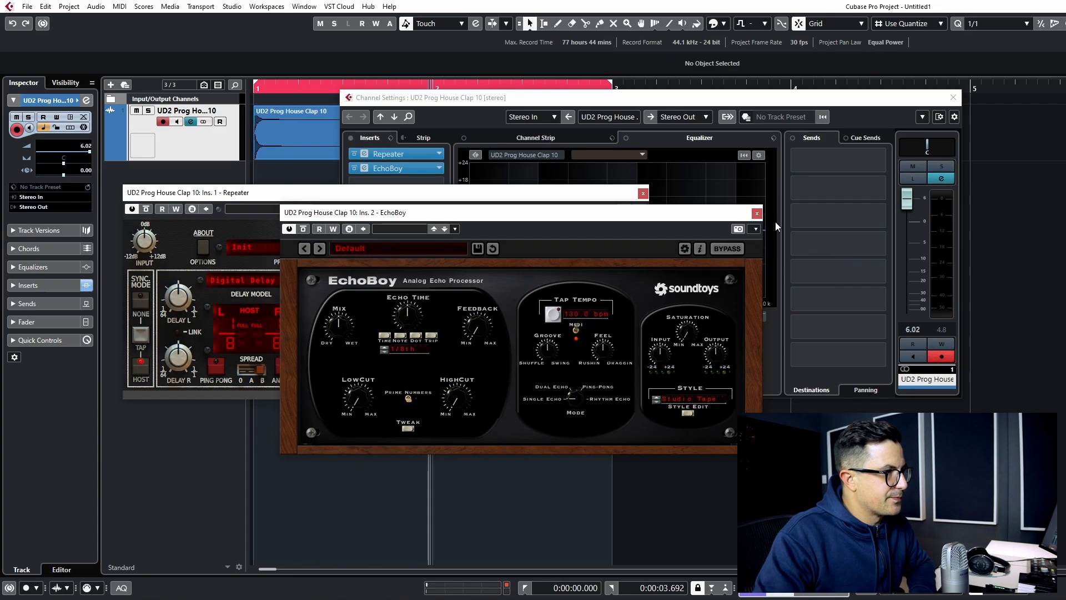
pyautogui.click(697, 98)
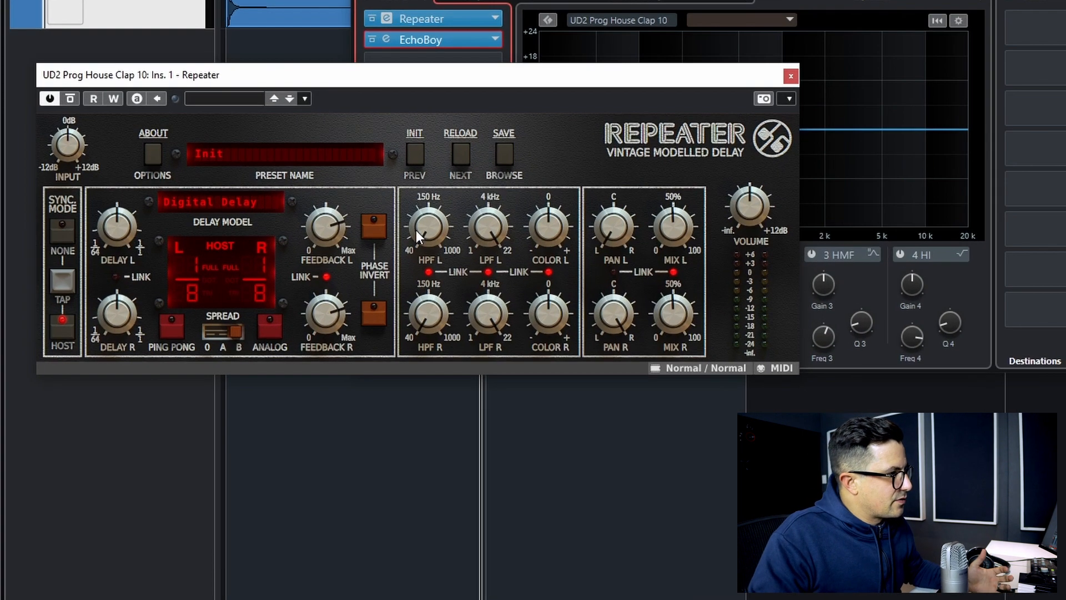
pyautogui.moveTo(417, 236); pyautogui.dragTo(438, 148)
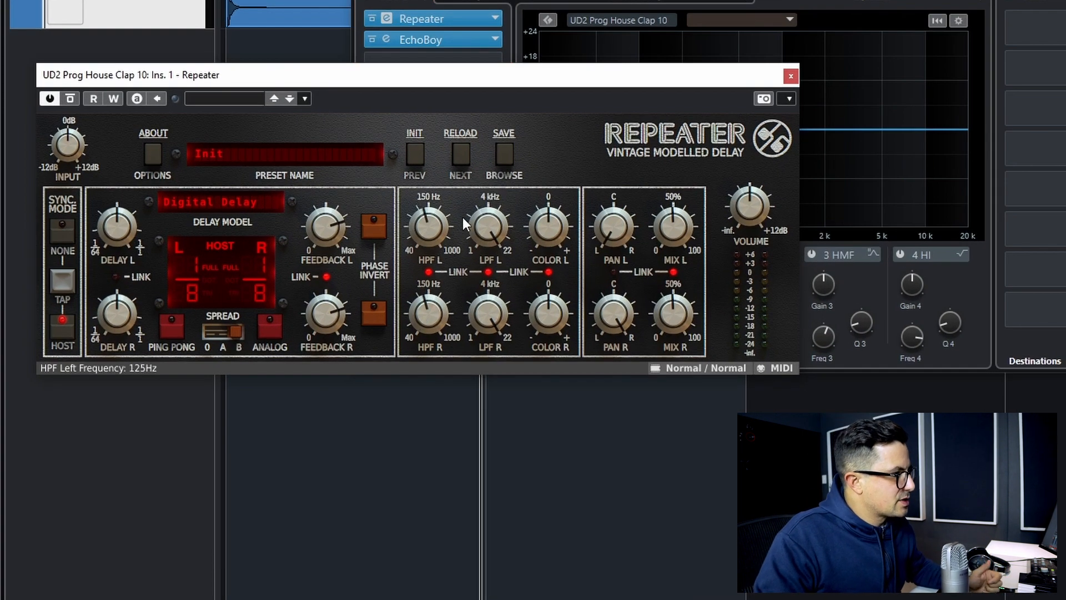
pyautogui.moveTo(485, 226); pyautogui.dragTo(488, 314)
pyautogui.moveTo(430, 226); pyautogui.dragTo(434, 251)
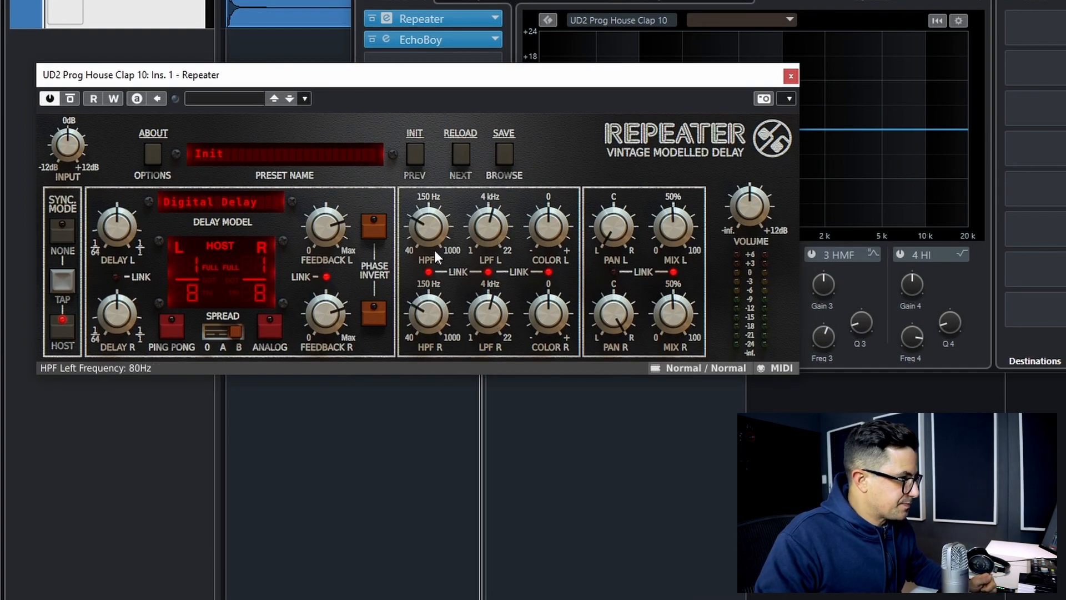
pyautogui.moveTo(489, 228); pyautogui.dragTo(494, 269)
# Play the clap, turn Repeater's stereo Spread off, and compare Color at +100% with about +4%
pyautogui.press('space')
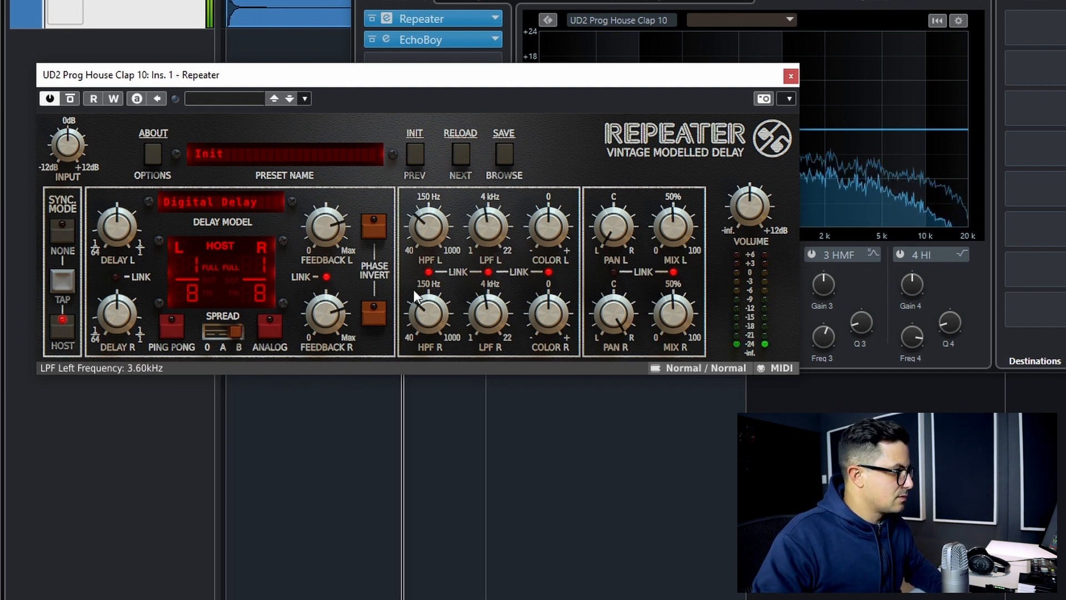
pyautogui.click(236, 330)
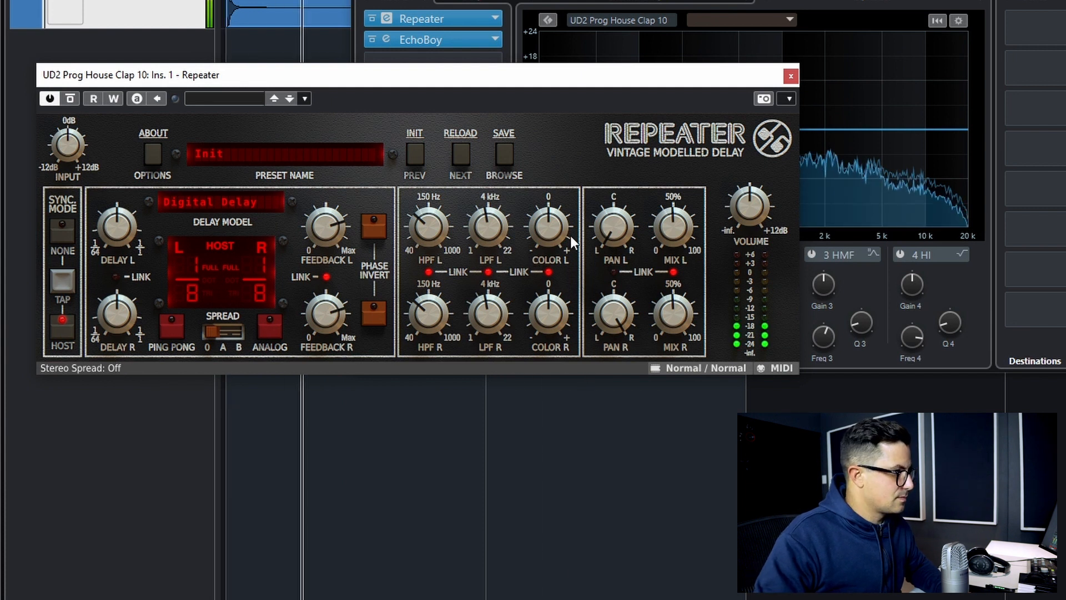
pyautogui.moveTo(544, 239); pyautogui.dragTo(570, 129)
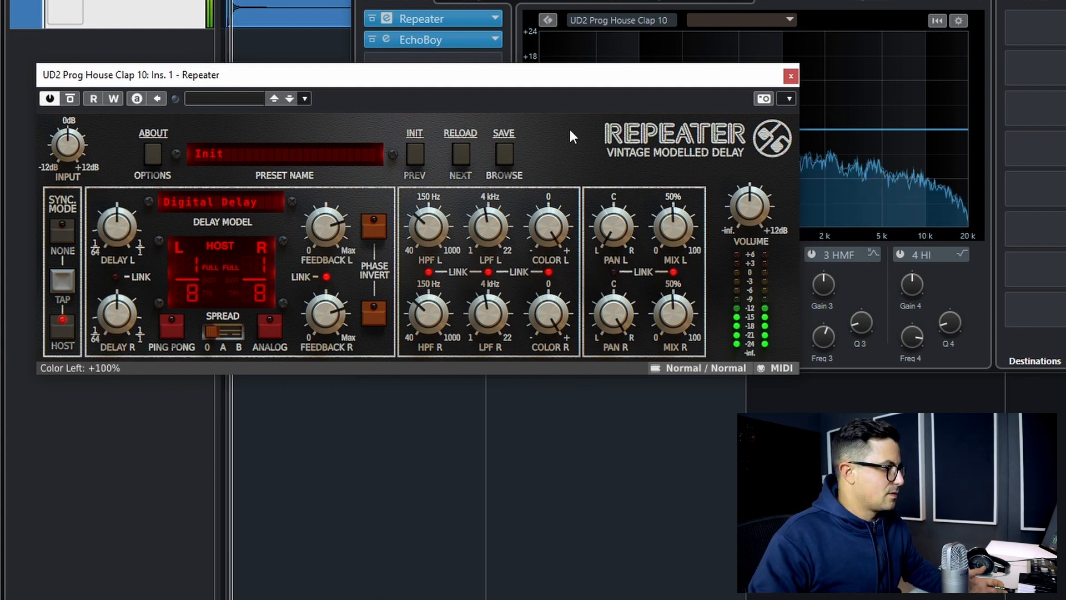
pyautogui.moveTo(557, 221); pyautogui.dragTo(568, 301)
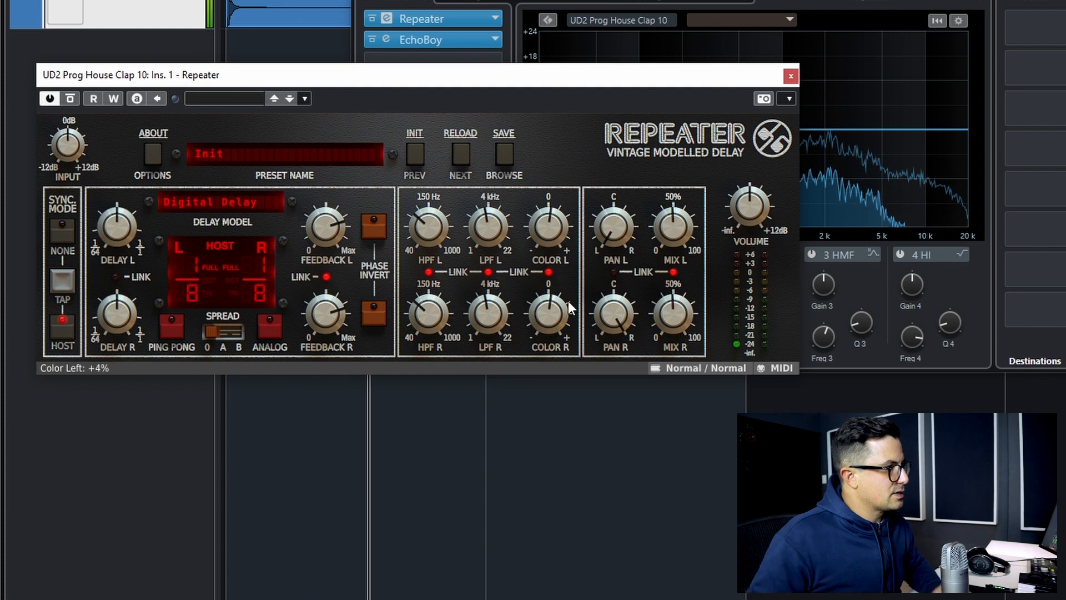
# View EchoBoy's controls, close its window, and review Repeater's delay model list, keeping Digital Delay
pyautogui.click(395, 40)
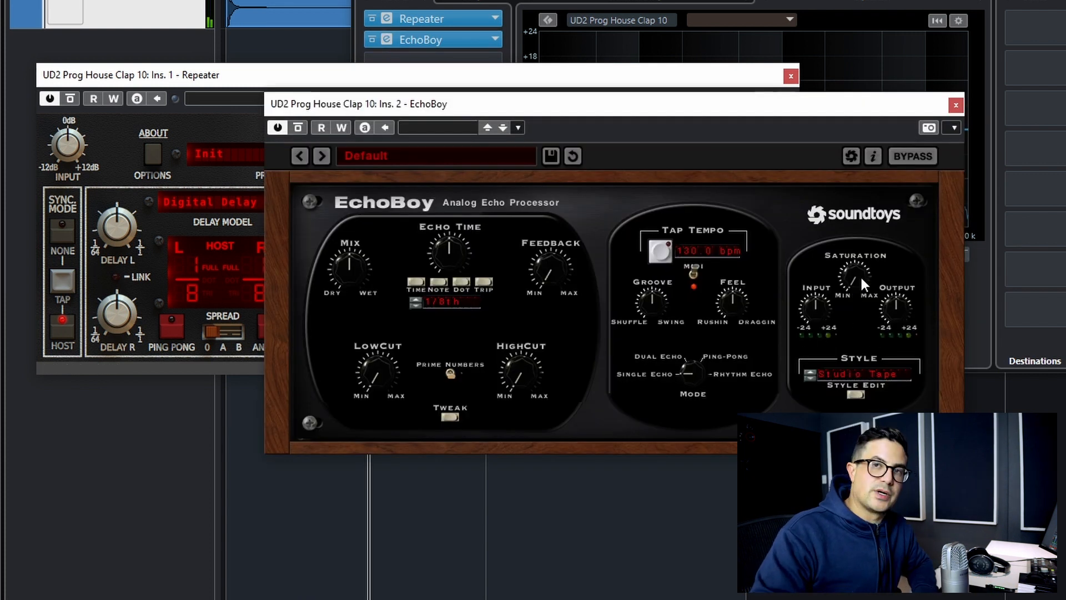
pyautogui.click(954, 105)
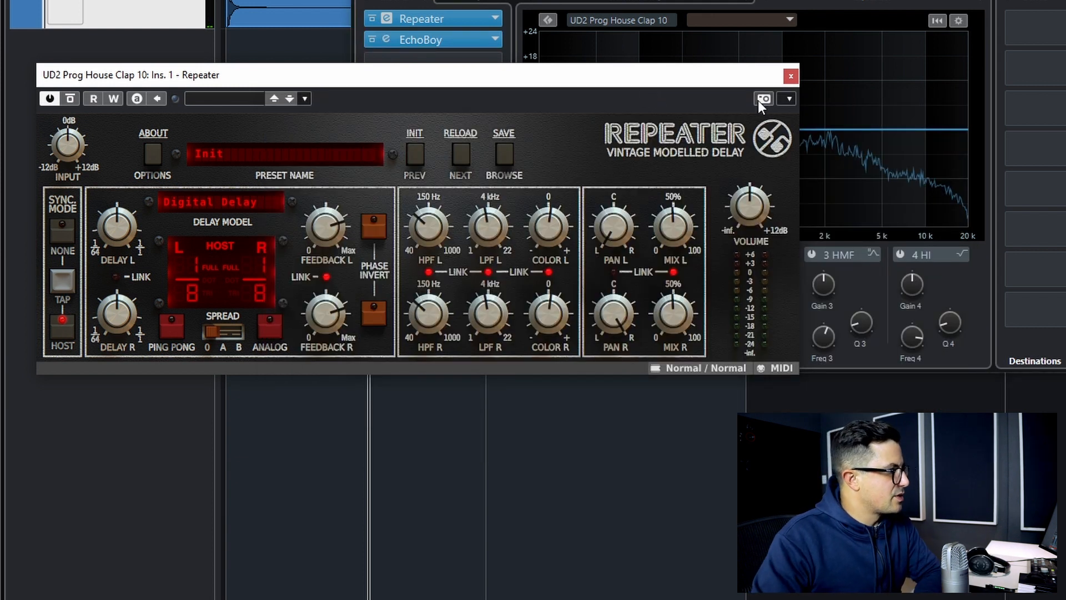
pyautogui.click(239, 204)
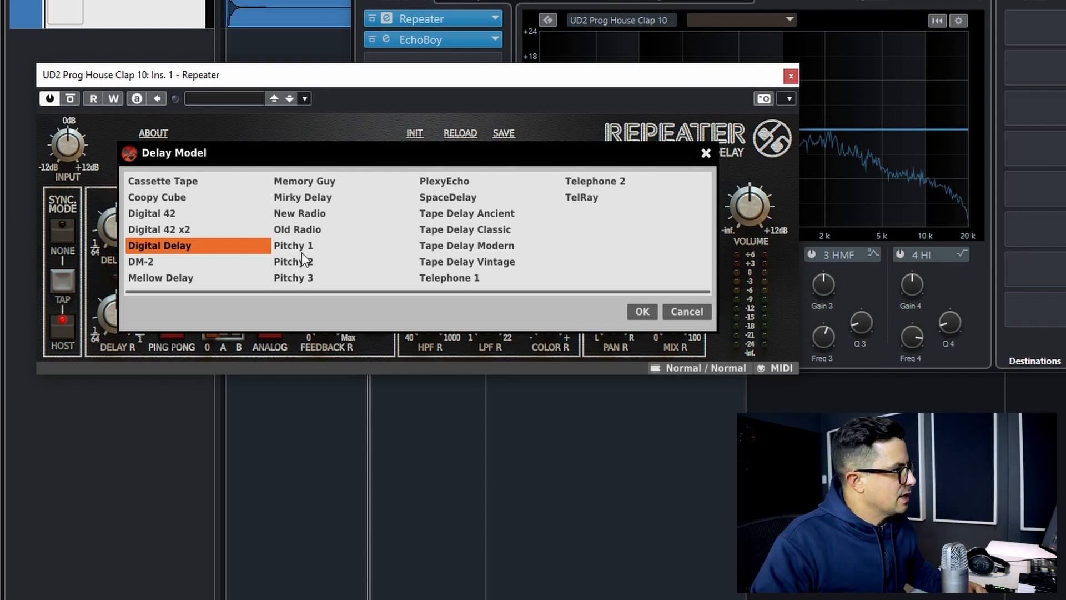
pyautogui.doubleClick(191, 248)
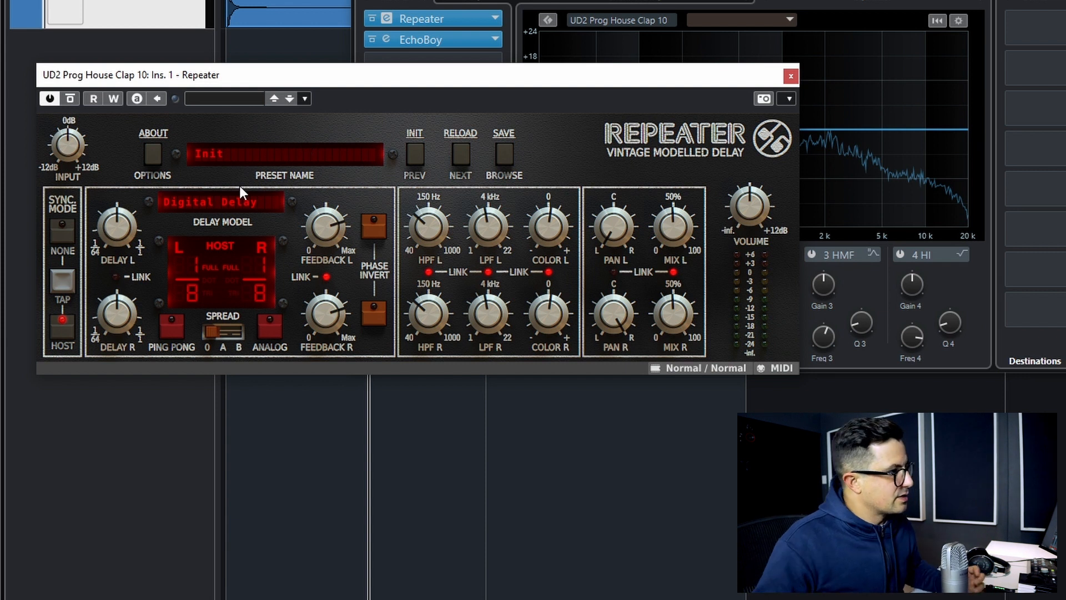
# Try the Old Radio delay model in Repeater
pyautogui.click(230, 198)
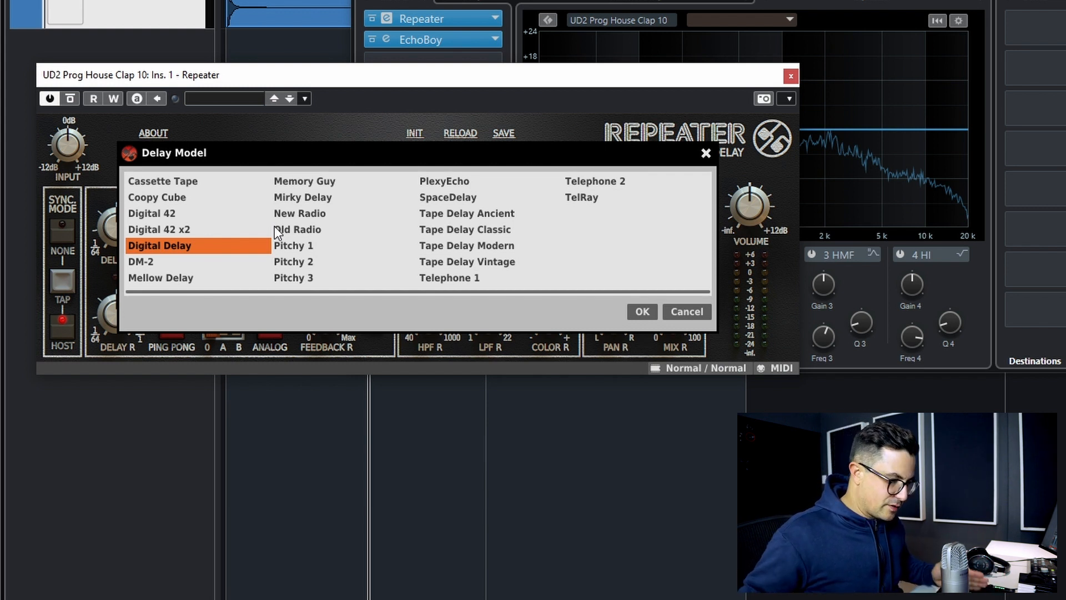
pyautogui.click(289, 231)
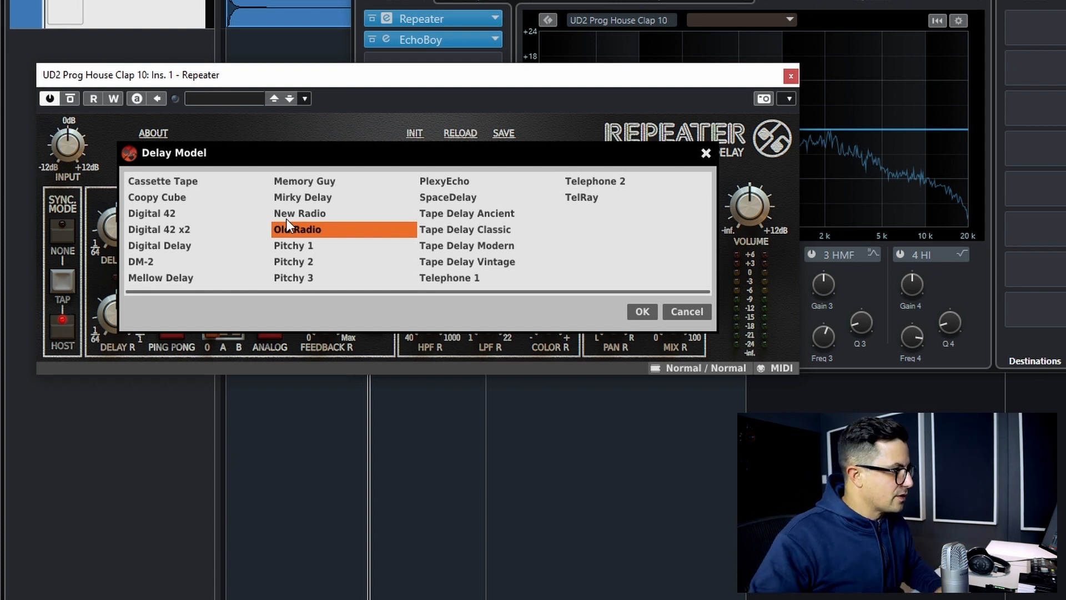
pyautogui.click(647, 312)
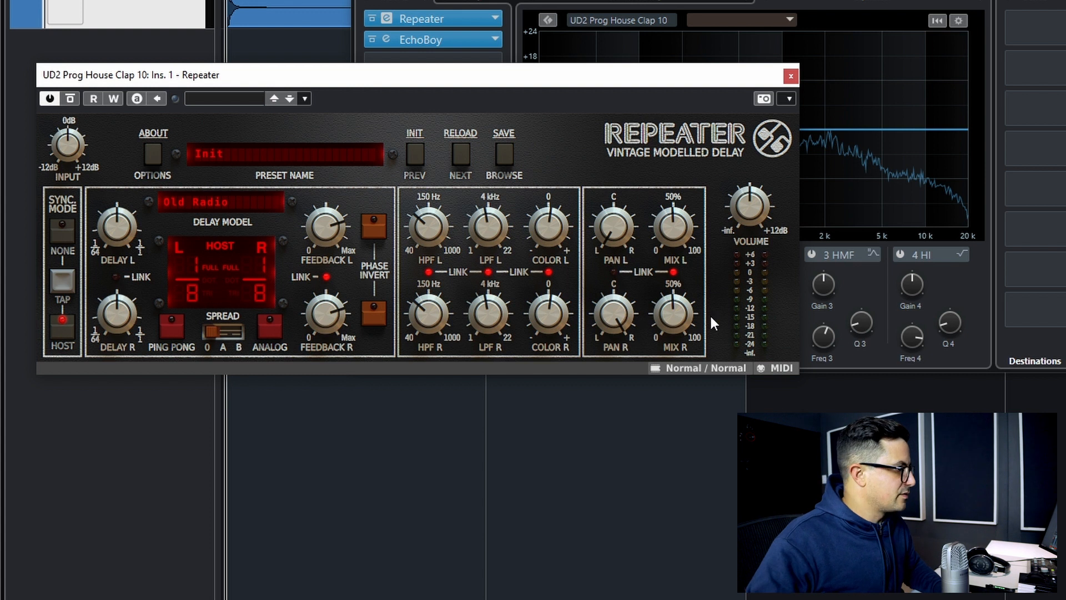
# Switch the delay model to Telephone 1, lower the high-pass filter, set the low-pass to 22 kHz, and audition the clap
pyautogui.click(212, 200)
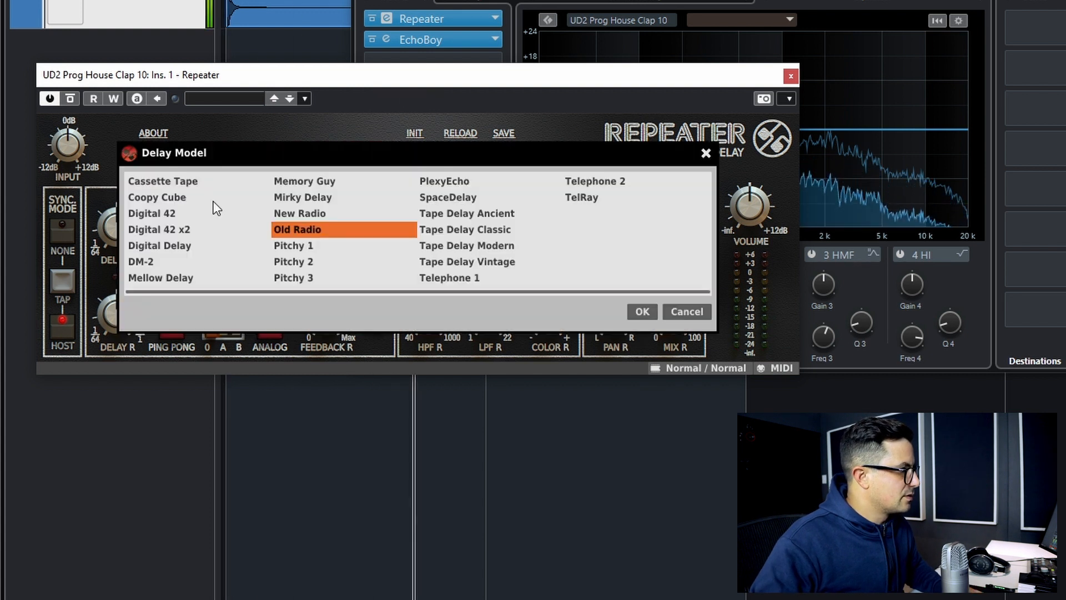
pyautogui.click(464, 278)
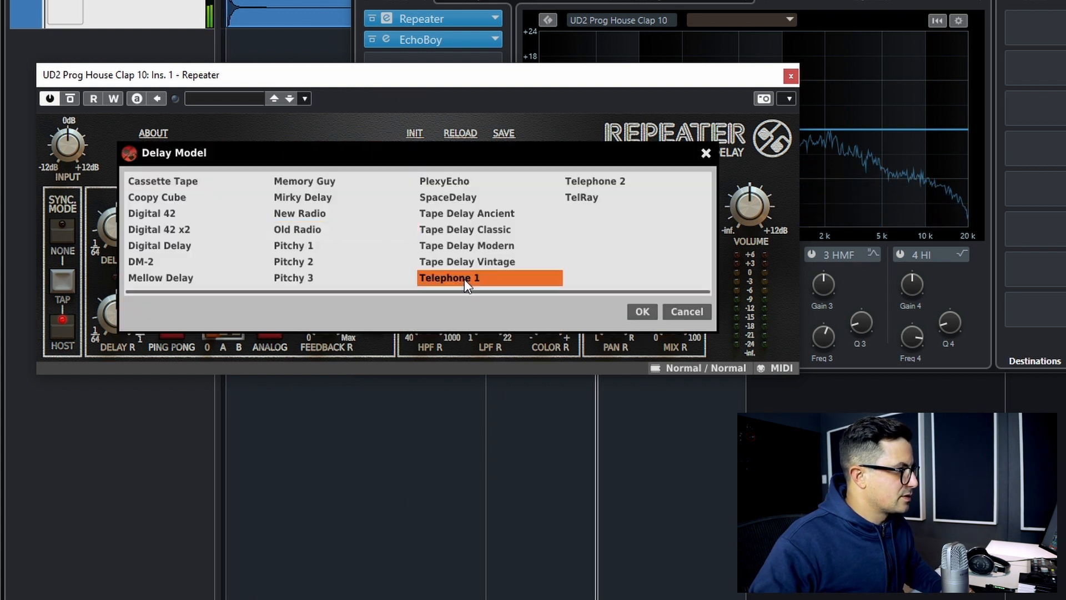
pyautogui.click(636, 312)
pyautogui.moveTo(427, 244); pyautogui.dragTo(425, 341)
pyautogui.moveTo(487, 229); pyautogui.dragTo(491, 83)
pyautogui.press('space')
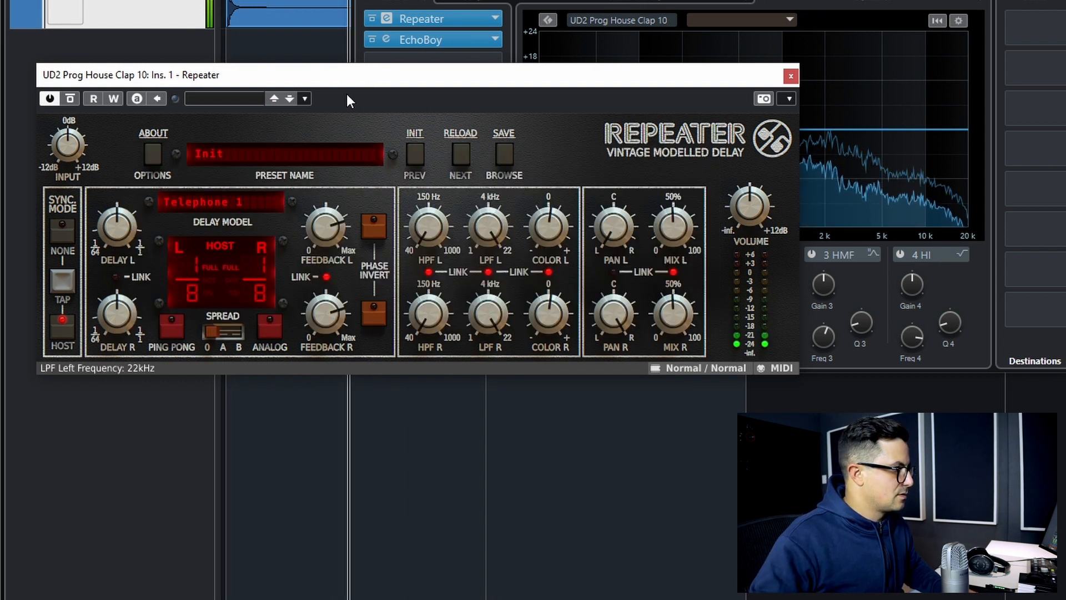